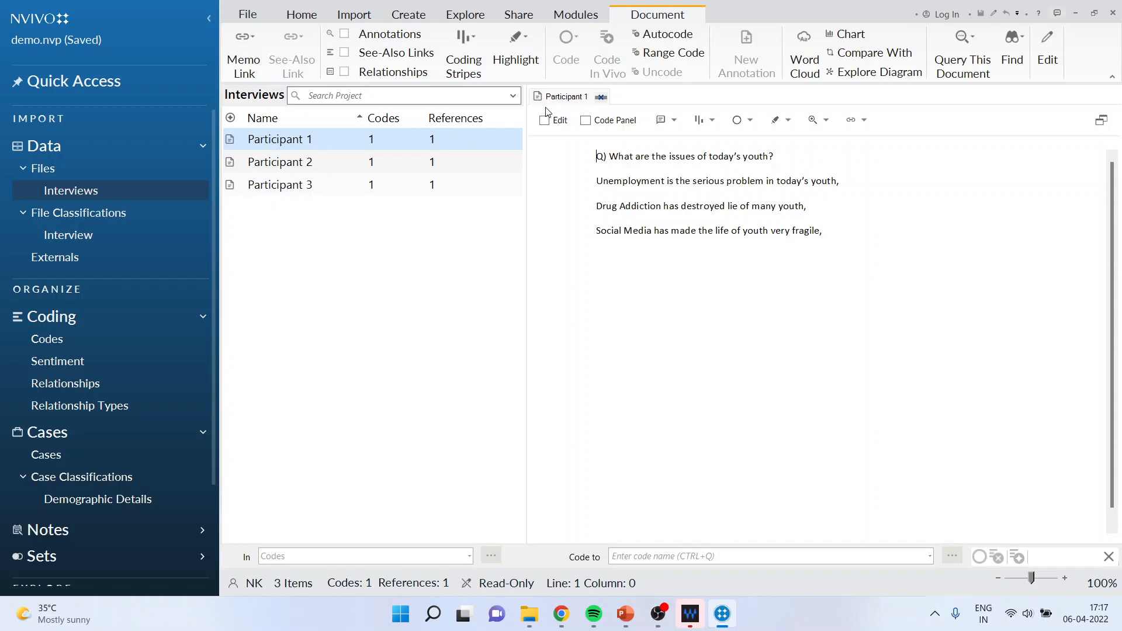
Show the project's codes and code the word "Unemployment" in the Participant 1 interview to a new code named Unemployment
{"action": "left_click", "coordinate": [59, 345]}
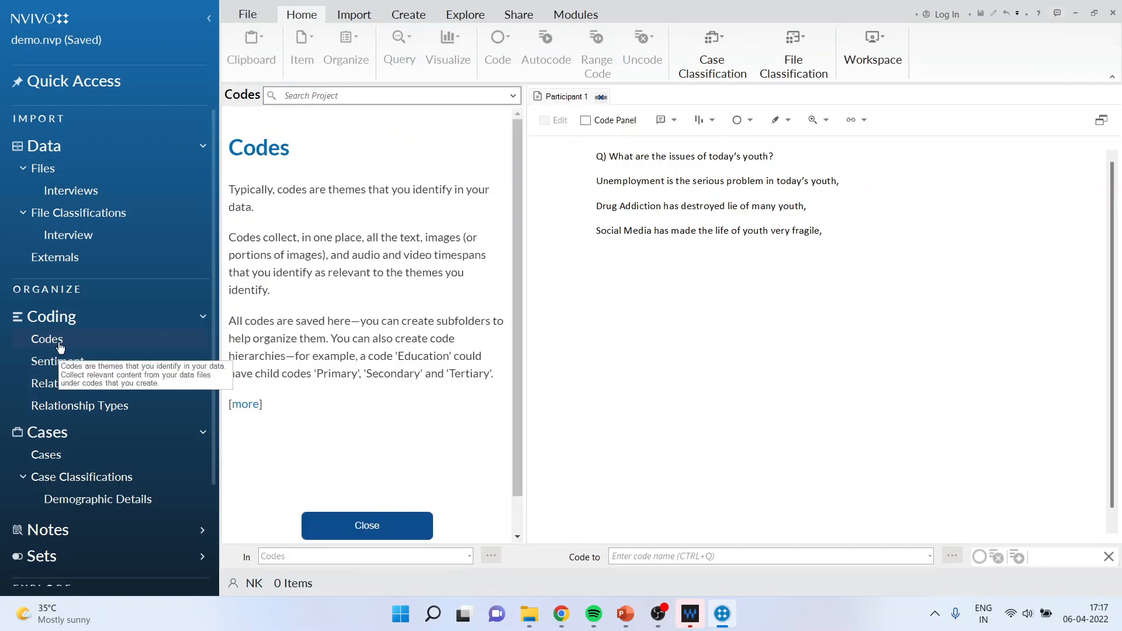
{"action": "left_click", "coordinate": [347, 528]}
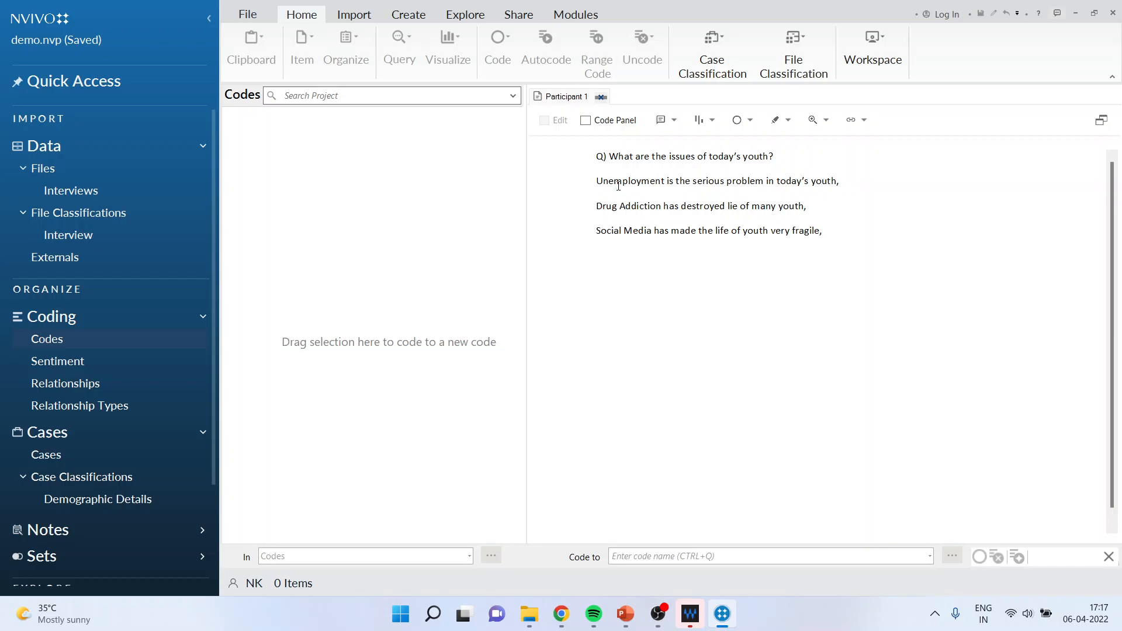
{"action": "left_click_drag", "start_coordinate": [597, 181], "coordinate": [667, 182]}
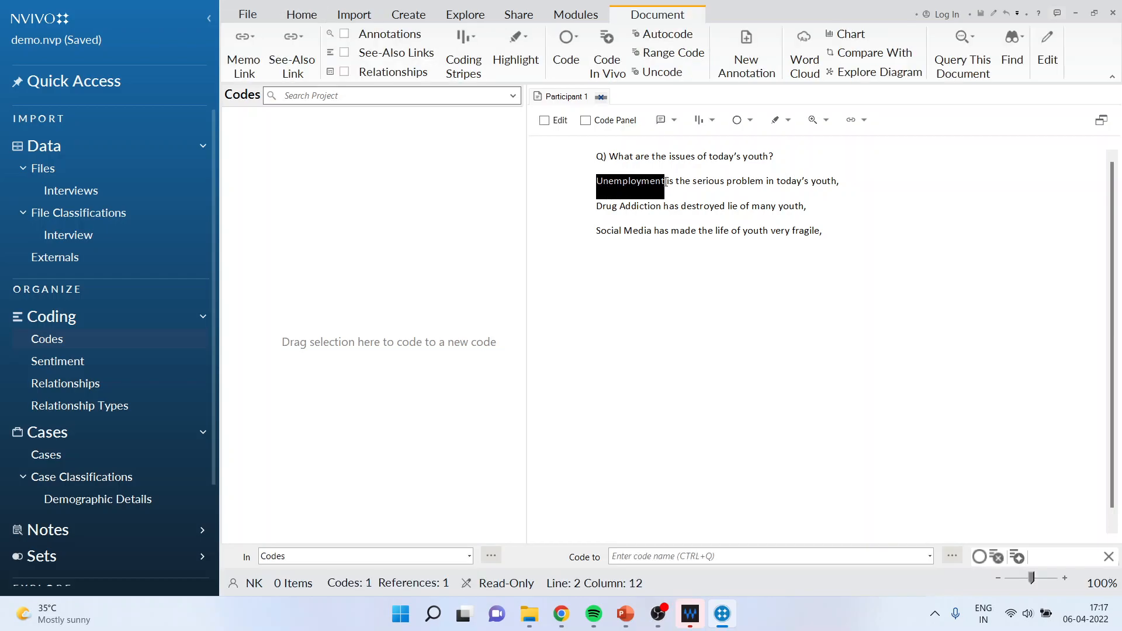
{"action": "left_click_drag", "start_coordinate": [640, 185], "coordinate": [496, 197]}
{"action": "left_click_drag", "start_coordinate": [363, 169], "coordinate": [350, 159]}
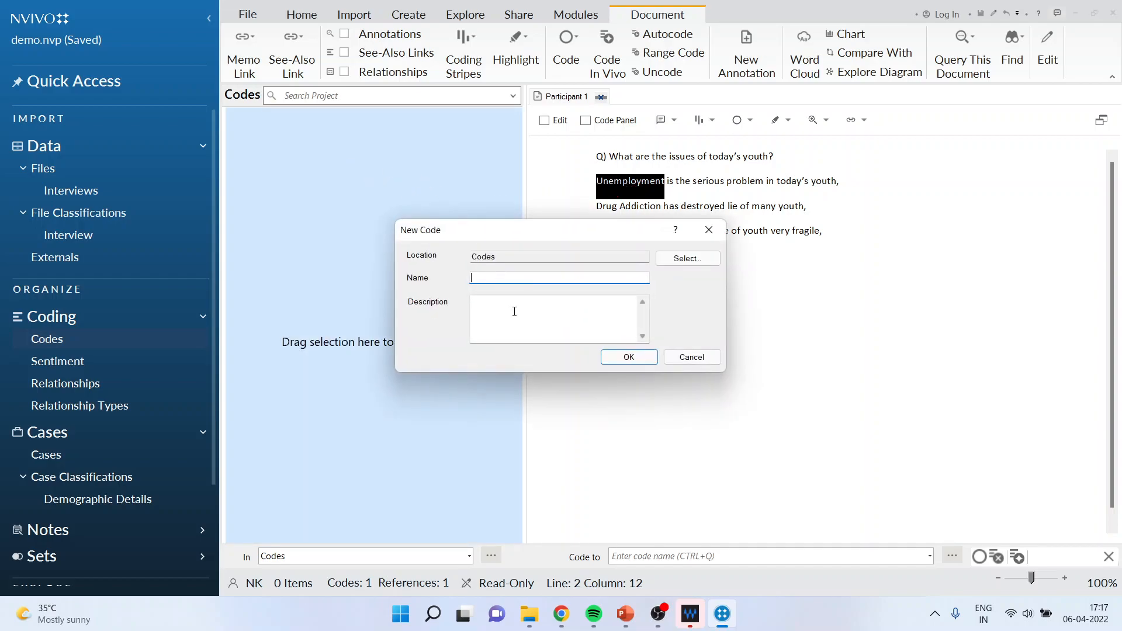
{"action": "type", "text": "Unemployment"}
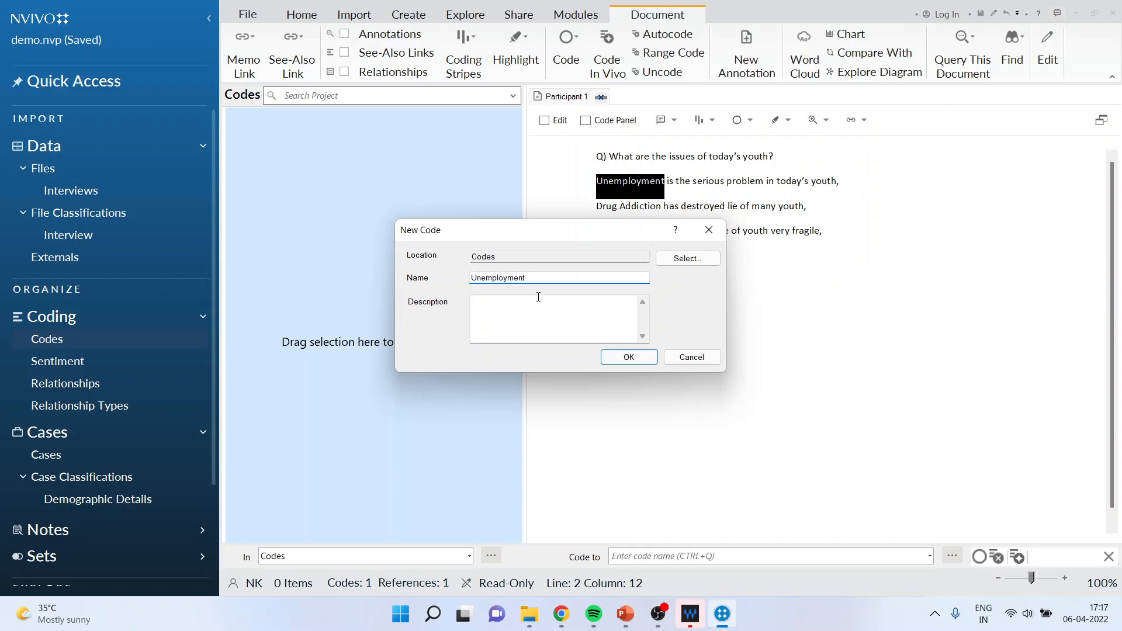
{"action": "left_click", "coordinate": [618, 357]}
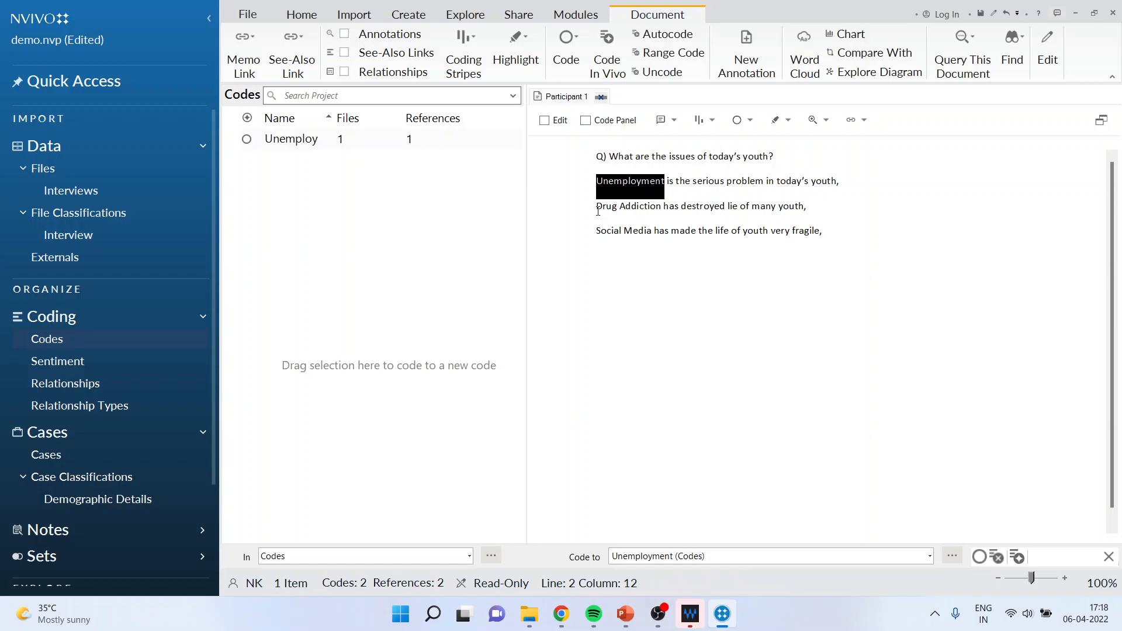
Code the phrase "Drug Addiction" in the Participant 1 interview to a new code named Drug Addiction
{"action": "left_click_drag", "start_coordinate": [598, 210], "coordinate": [353, 227]}
{"action": "type", "text": "Drug Ad"}
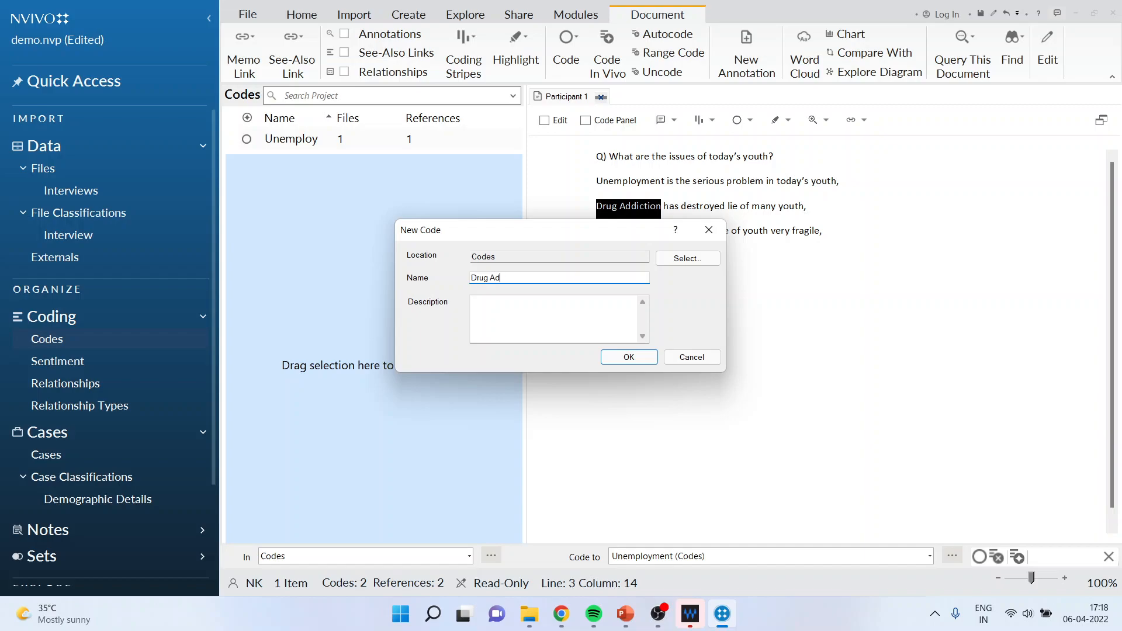
{"action": "type", "text": "diction"}
{"action": "key", "text": "Return"}
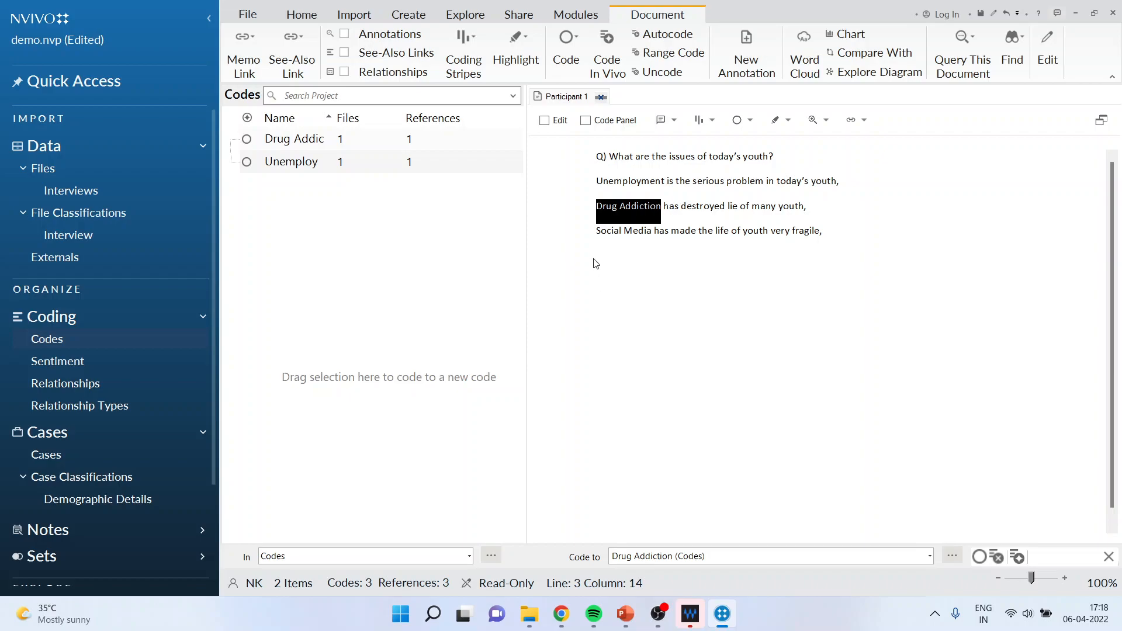
Select "Social Media" in the Participant 1 interview and create a new top-level code for coding that selection
{"action": "left_click_drag", "start_coordinate": [596, 231], "coordinate": [616, 249]}
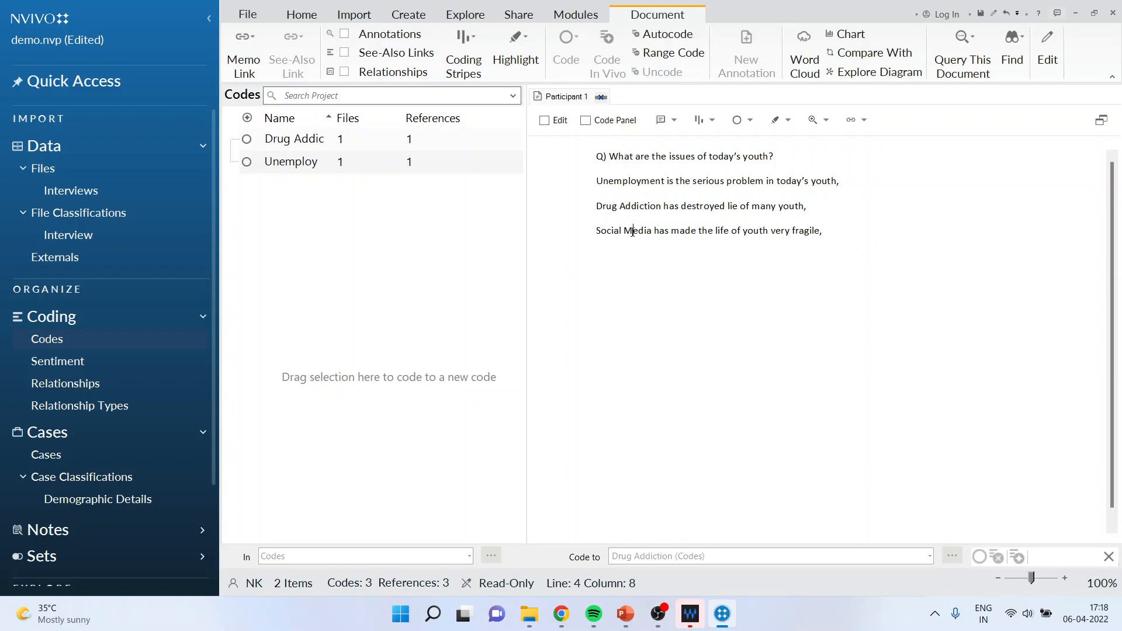
{"action": "left_click_drag", "start_coordinate": [596, 231], "coordinate": [650, 234]}
{"action": "right_click", "coordinate": [640, 237]}
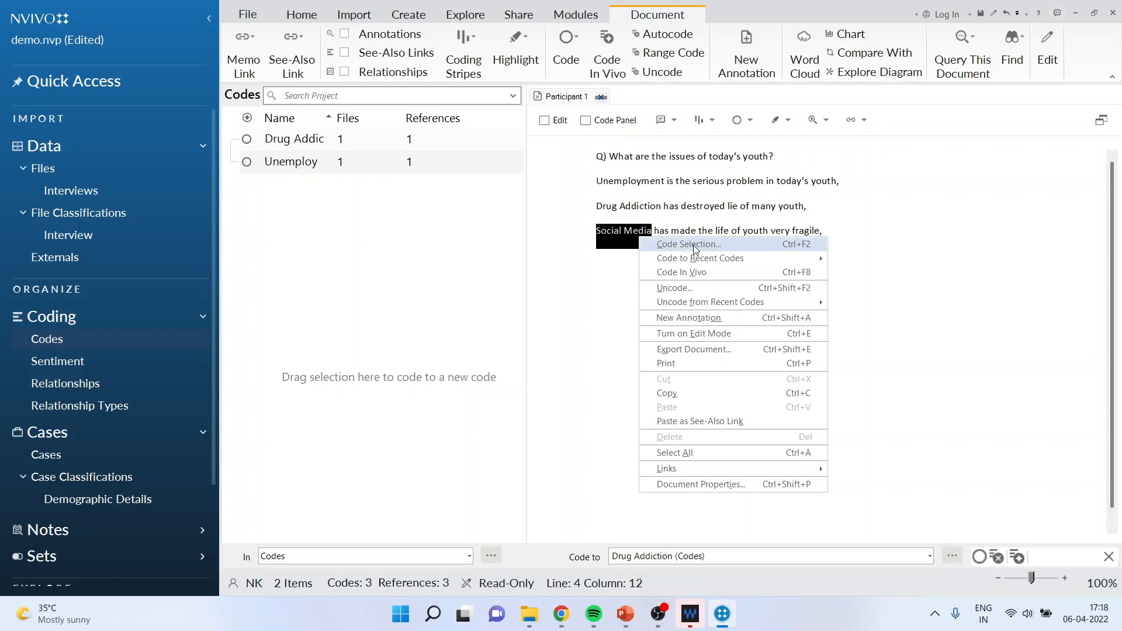
{"action": "mouse_move", "coordinate": [697, 261]}
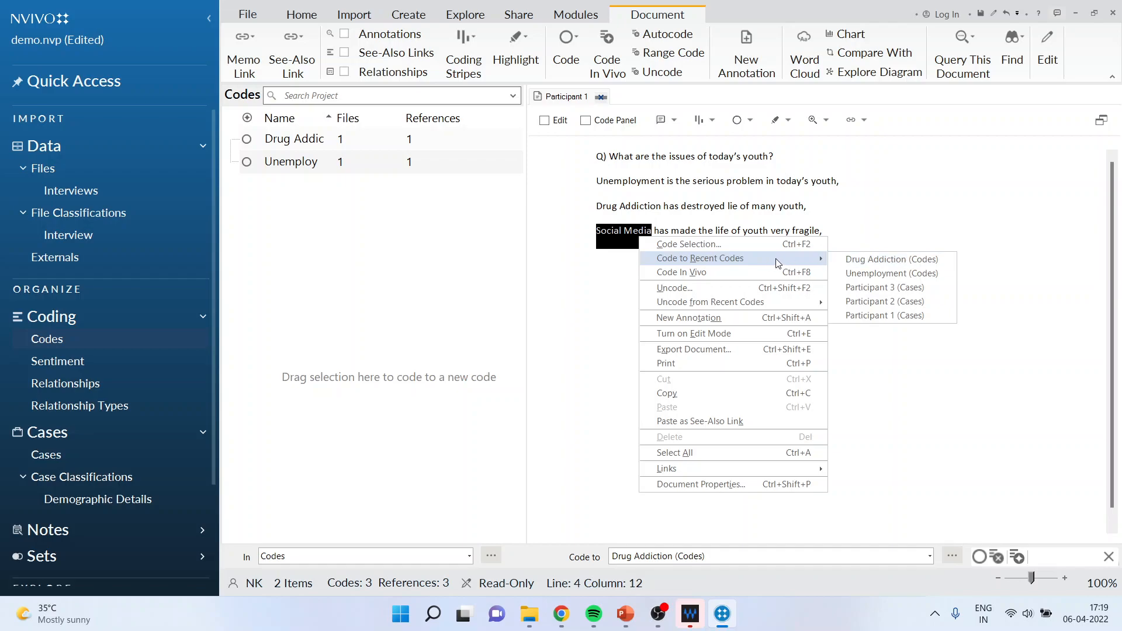
{"action": "left_click", "coordinate": [718, 247]}
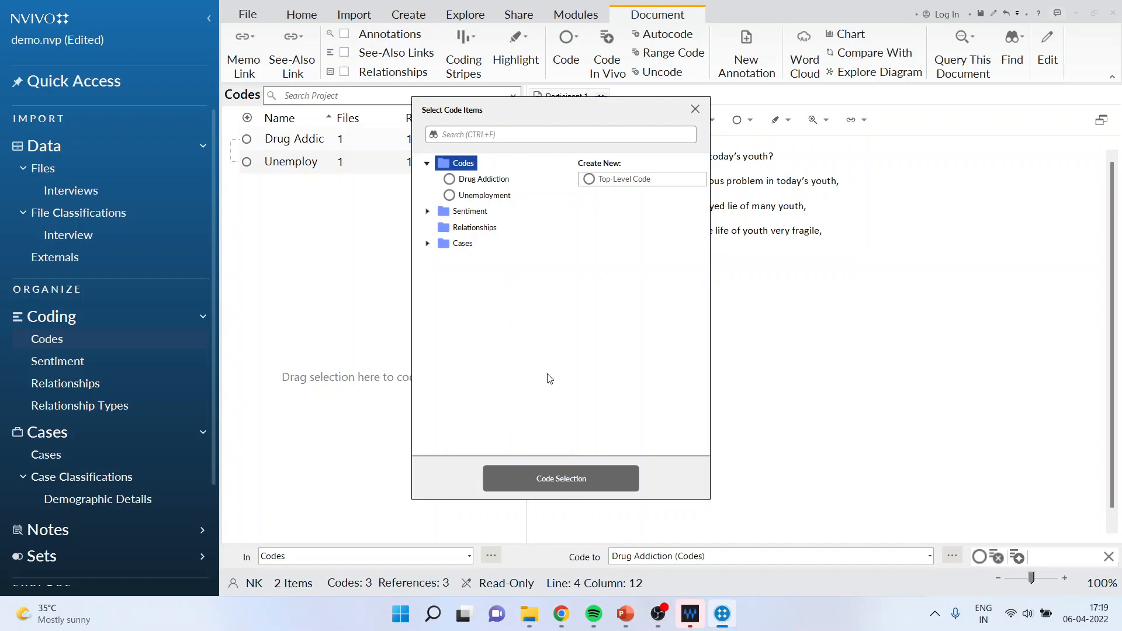
{"action": "left_click", "coordinate": [626, 179]}
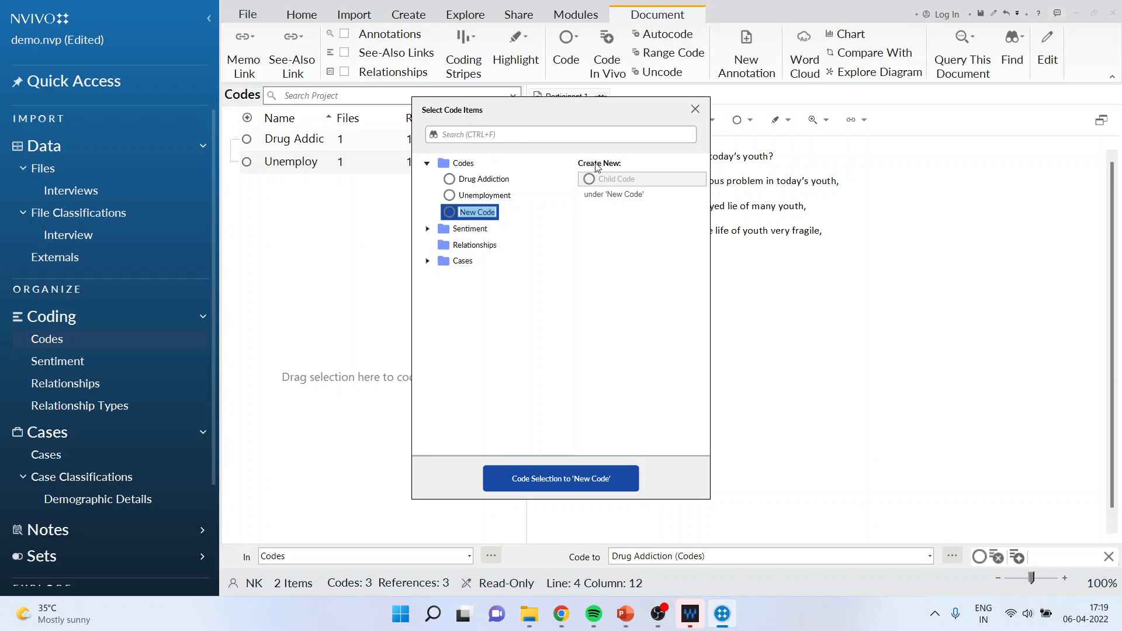
{"action": "left_click_drag", "start_coordinate": [565, 112], "coordinate": [588, 124]}
{"action": "left_click", "coordinate": [587, 336]}
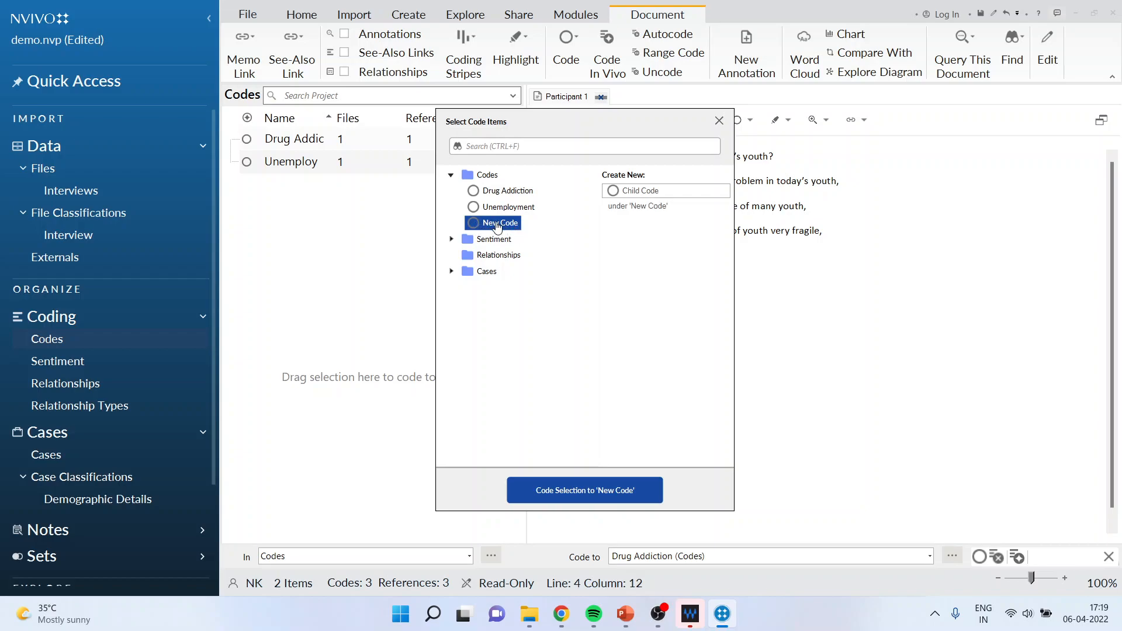
Rename the new top-level code as Social Media and code the selected text to it
{"action": "right_click", "coordinate": [498, 227]}
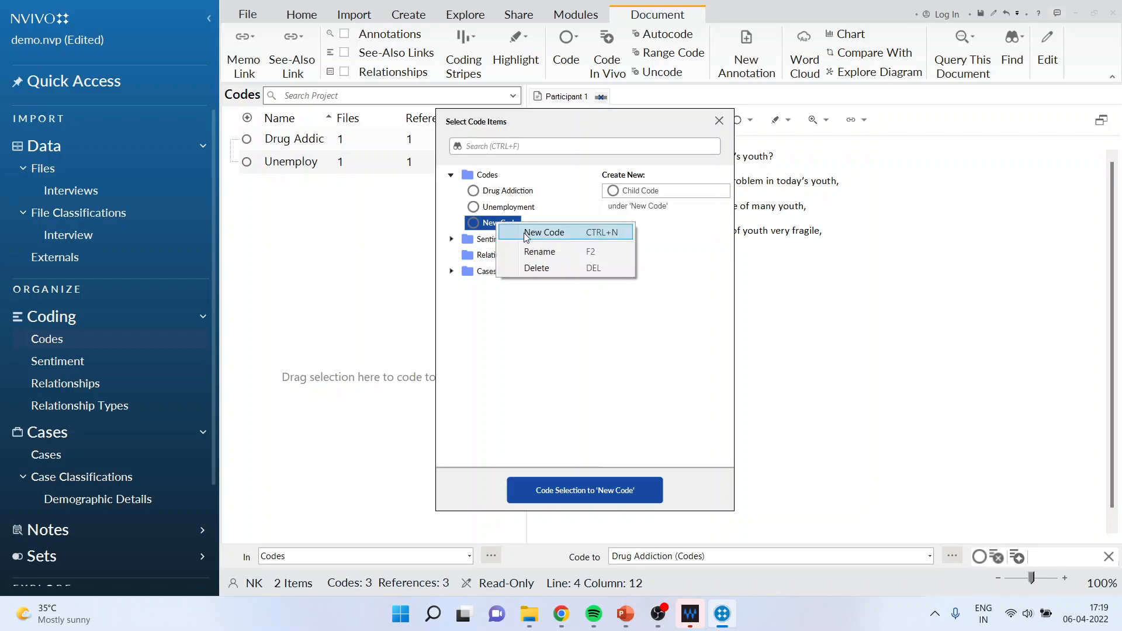
{"action": "left_click", "coordinate": [536, 253]}
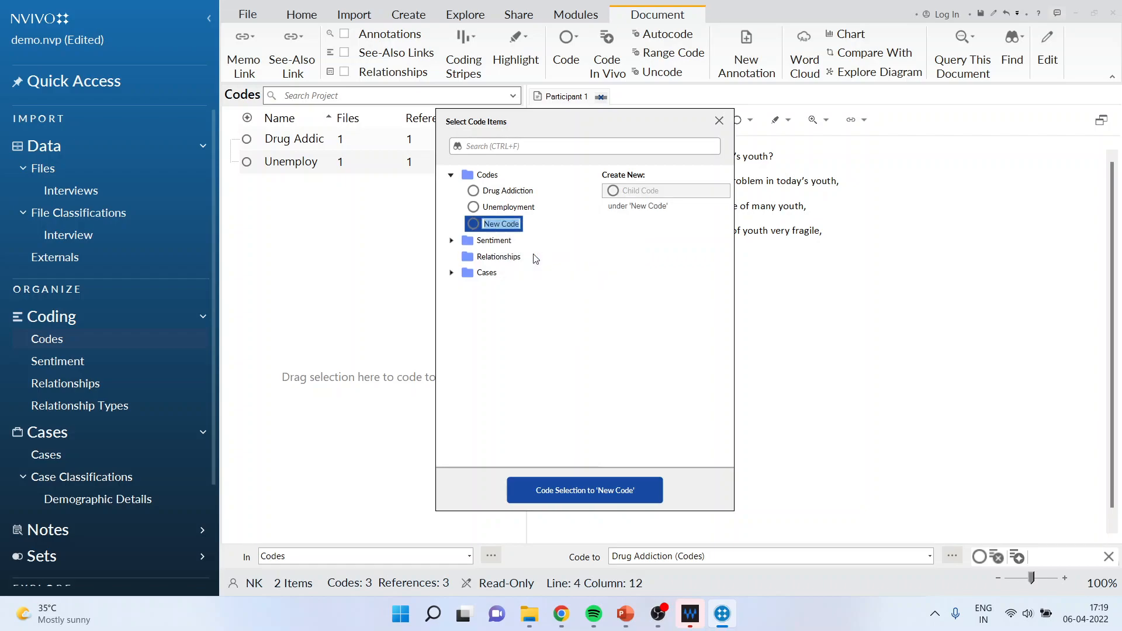
{"action": "left_click_drag", "start_coordinate": [589, 129], "coordinate": [656, 137]}
{"action": "key", "text": "Return"}
{"action": "right_click", "coordinate": [575, 235]}
{"action": "left_click", "coordinate": [608, 259]}
{"action": "type", "text": "Social Media"}
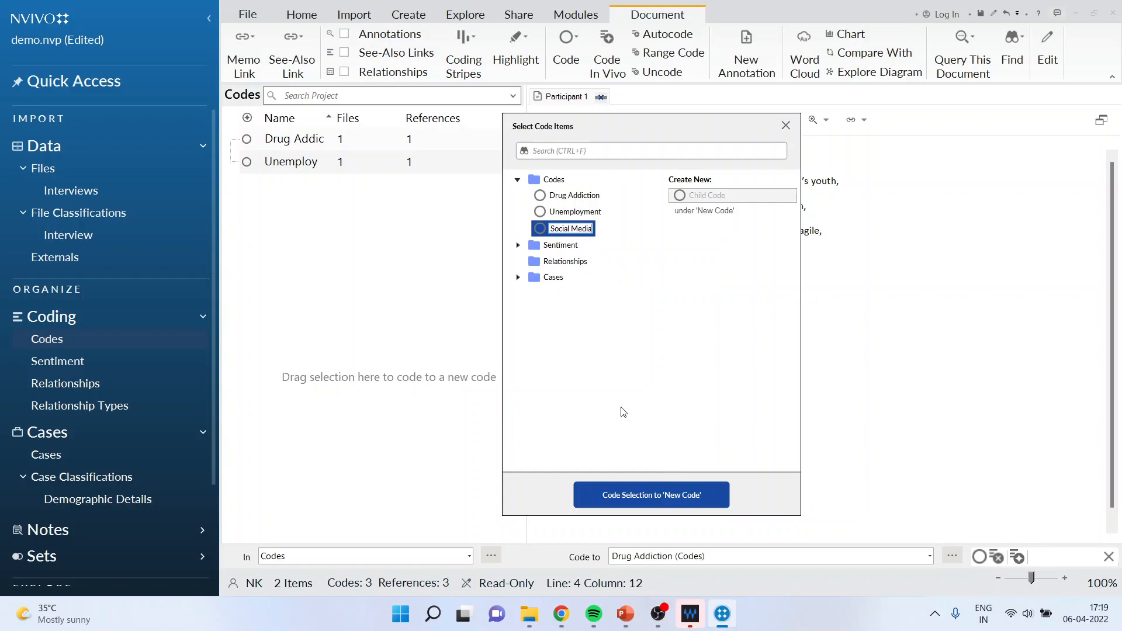
{"action": "left_click", "coordinate": [640, 501]}
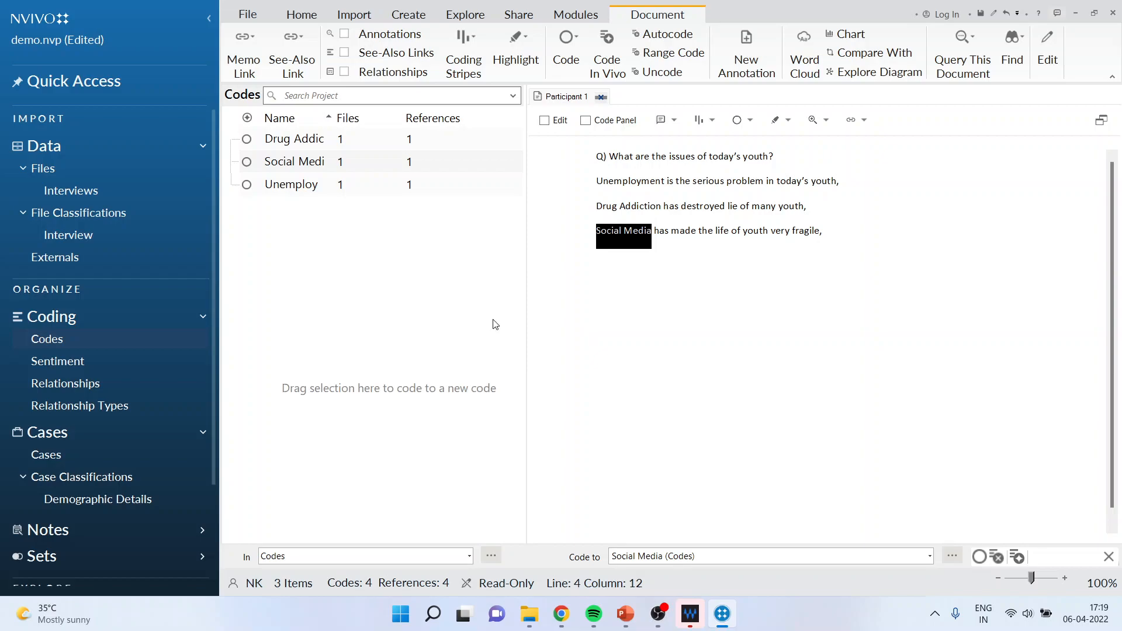
Open the Participant 2 interview and display the codes list beside it
{"action": "left_click", "coordinate": [70, 191]}
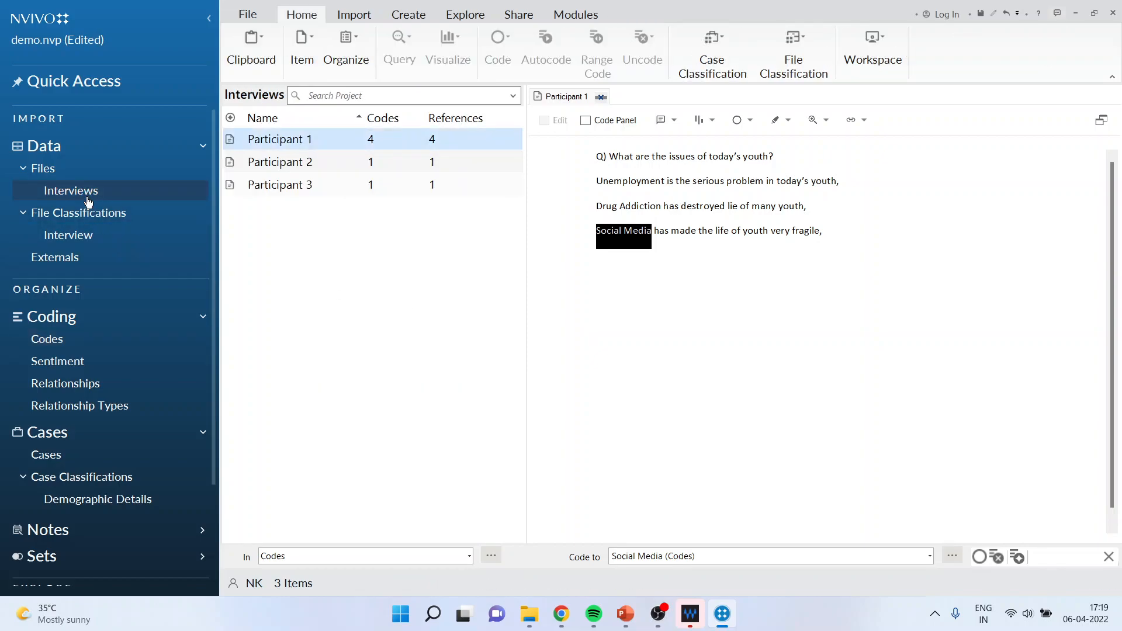
{"action": "double_click", "coordinate": [316, 160]}
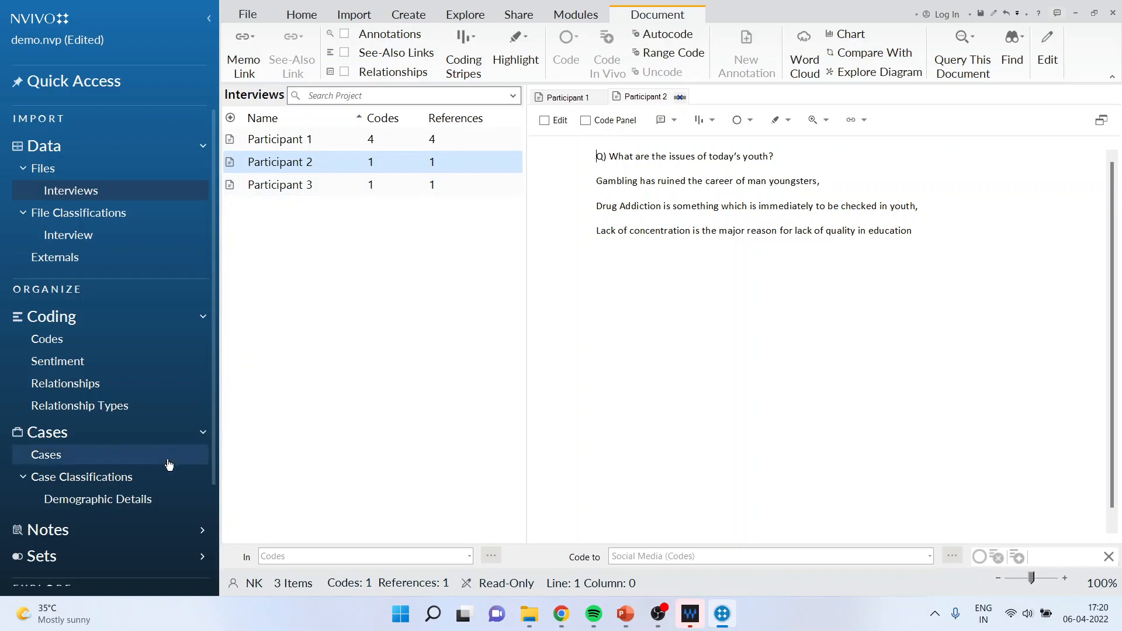
{"action": "left_click", "coordinate": [56, 346]}
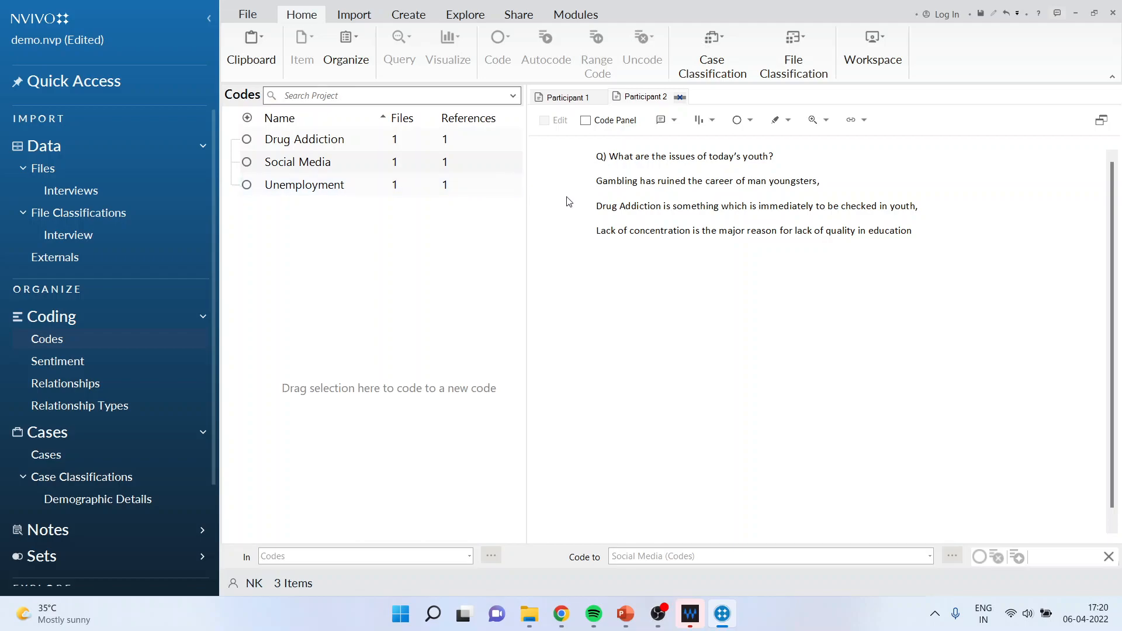
Code the word "Gambling" in the Participant 2 interview to a new code named Gambling
{"action": "left_click_drag", "start_coordinate": [597, 182], "coordinate": [422, 254]}
{"action": "type", "text": "Gambling"}
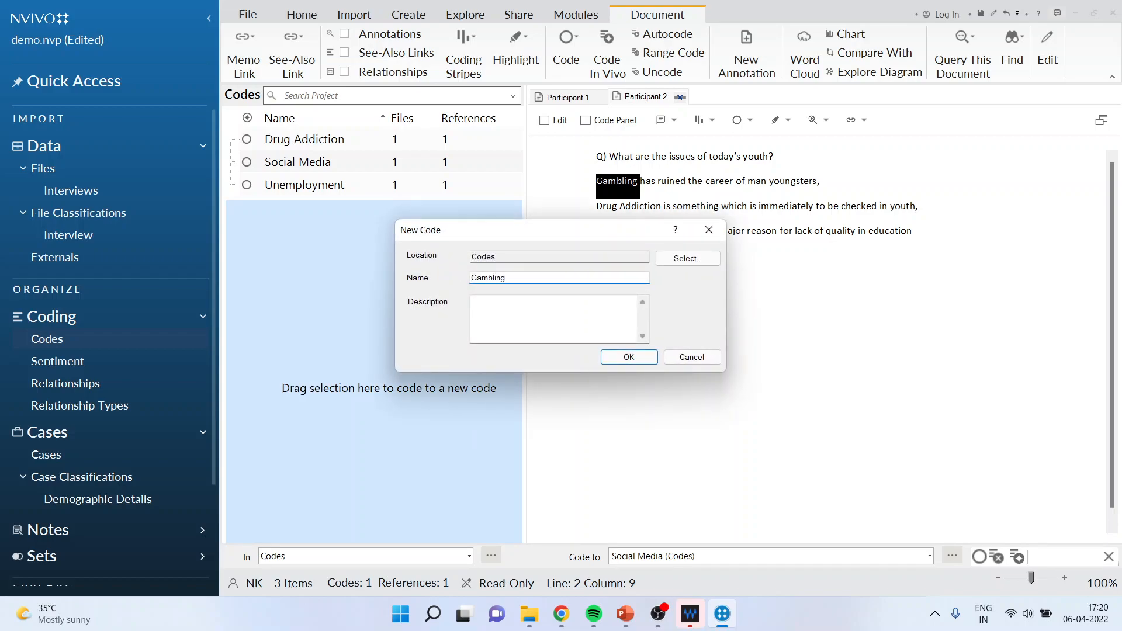
{"action": "left_click", "coordinate": [637, 358]}
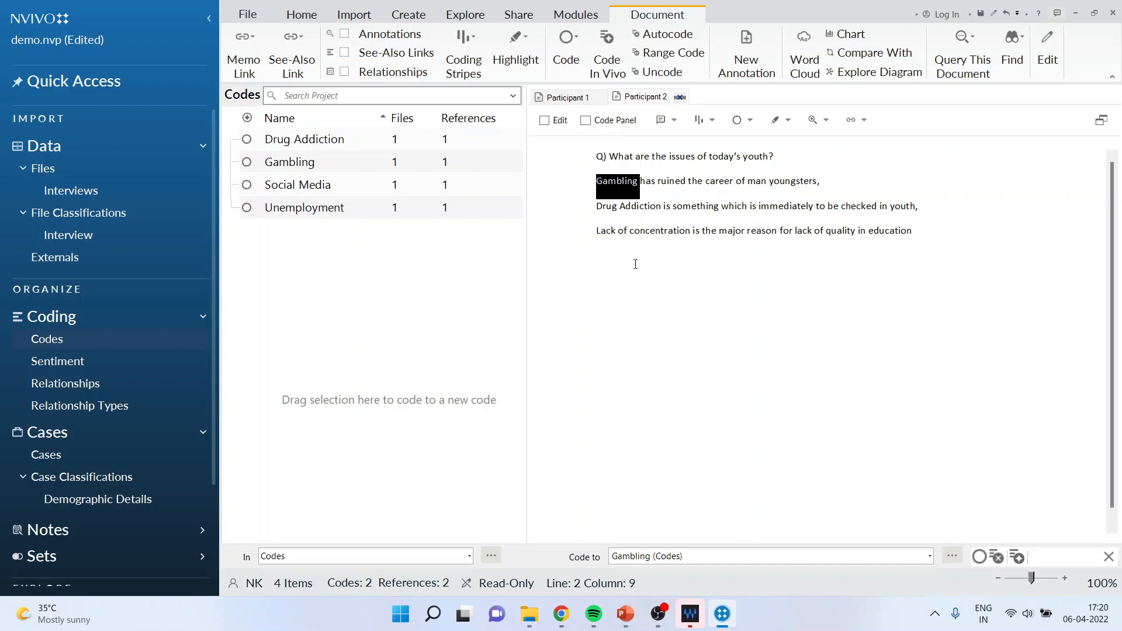
Try coding "Drug Addiction" in the Participant 2 interview directly onto the existing Drug Addiction code, and undo it
{"action": "left_click", "coordinate": [598, 206]}
{"action": "left_click_drag", "start_coordinate": [597, 206], "coordinate": [338, 146]}
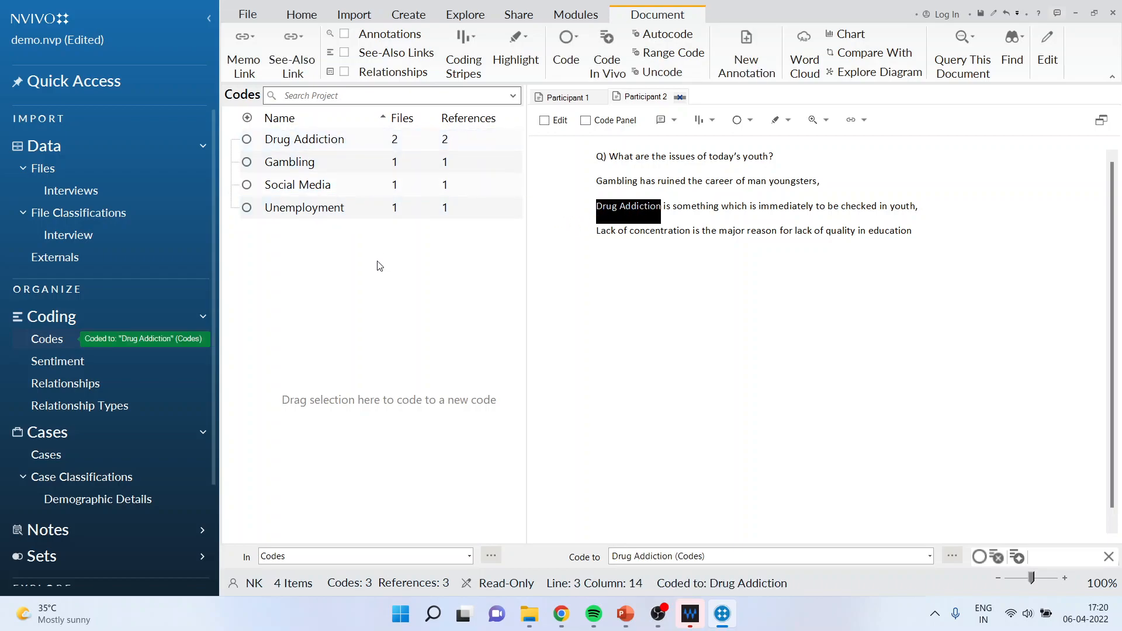
{"action": "key", "text": "ctrl+z"}
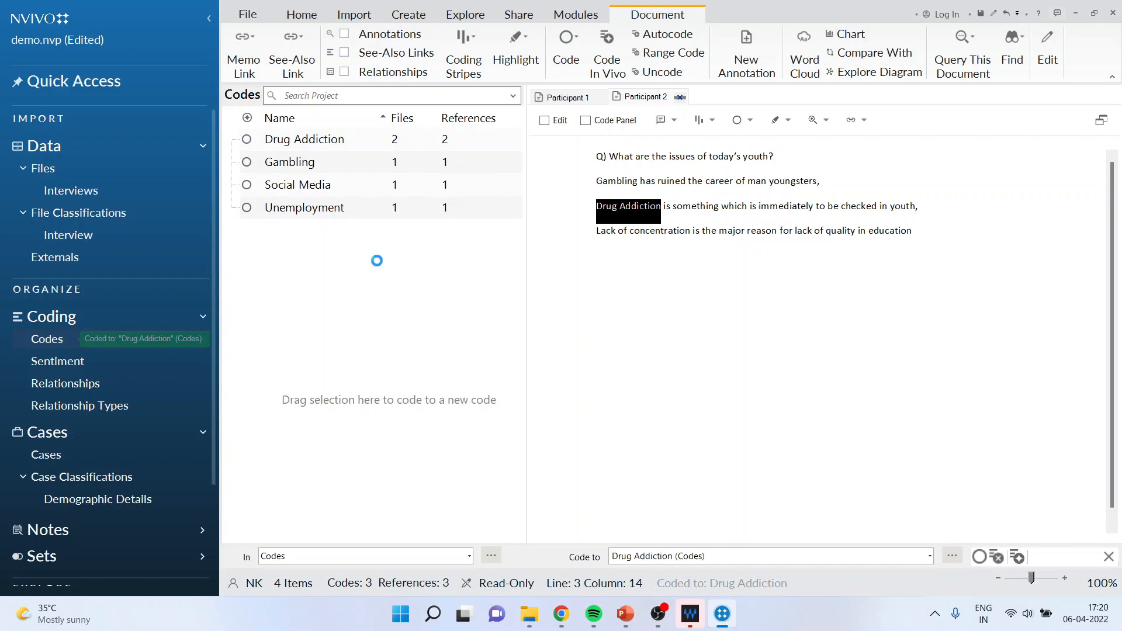
Try coding the selected "Drug Addiction" phrase to Drug Addiction from the recent codes, and undo that coding
{"action": "right_click", "coordinate": [626, 215]}
{"action": "mouse_move", "coordinate": [694, 236]}
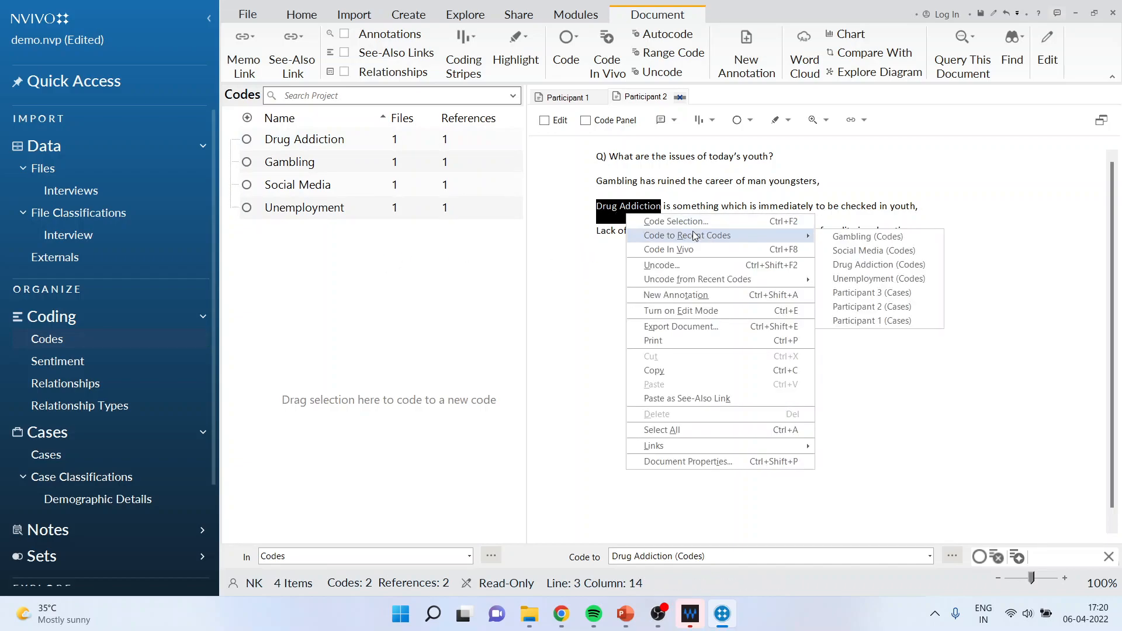
{"action": "left_click", "coordinate": [866, 266]}
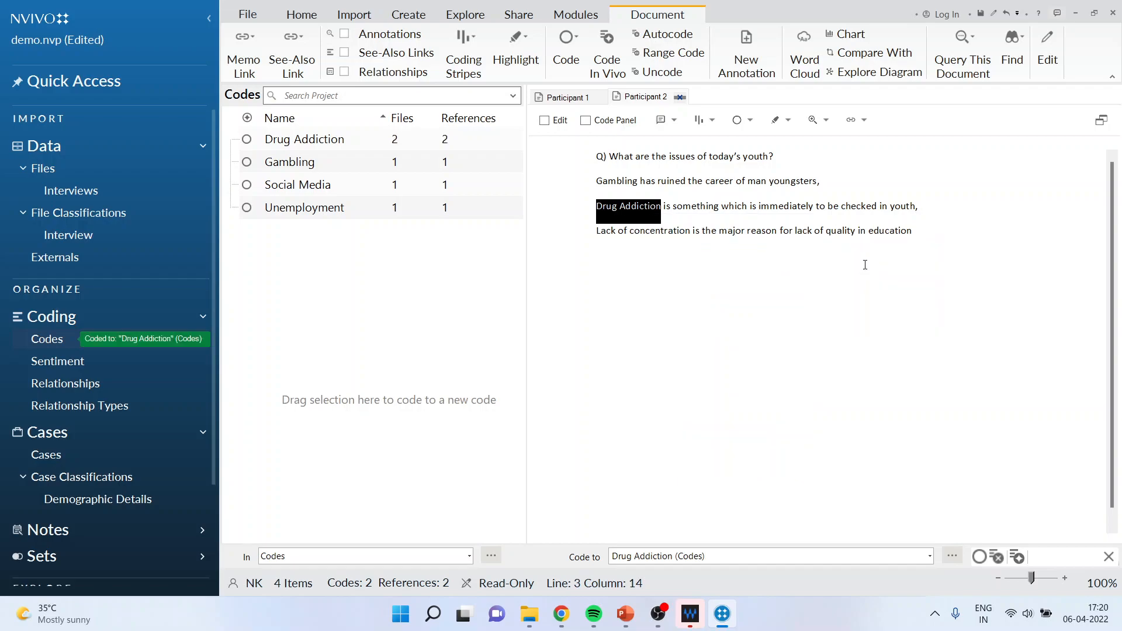
{"action": "key", "text": "ctrl+z"}
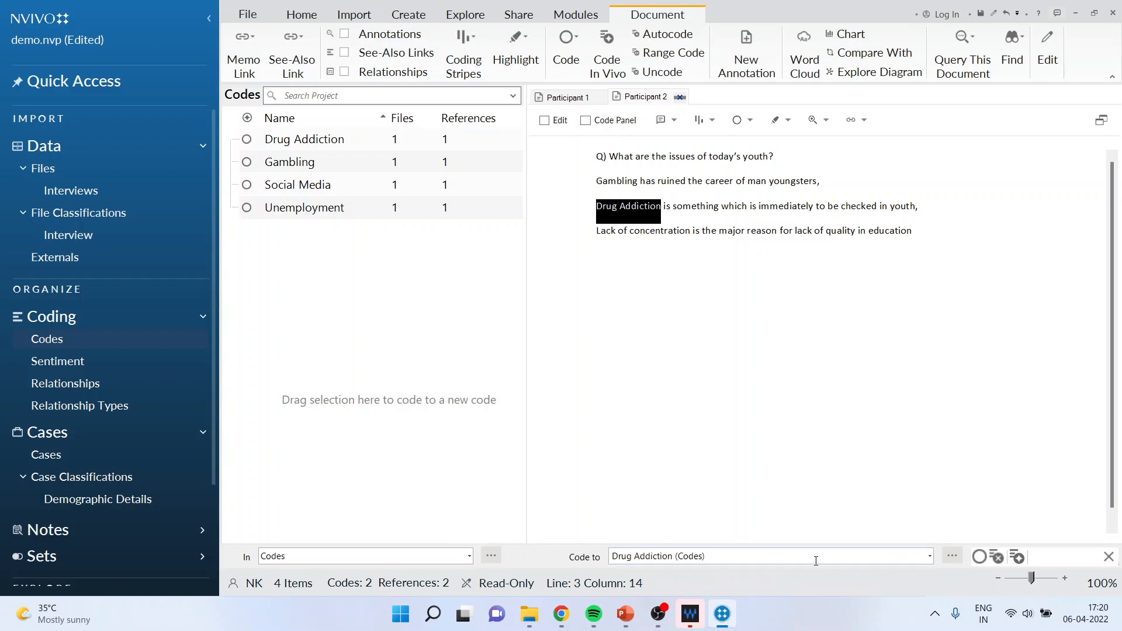
Choose Drug Addiction (Codes) as the target code and code the selected Participant 2 phrase to it
{"action": "left_click", "coordinate": [930, 561]}
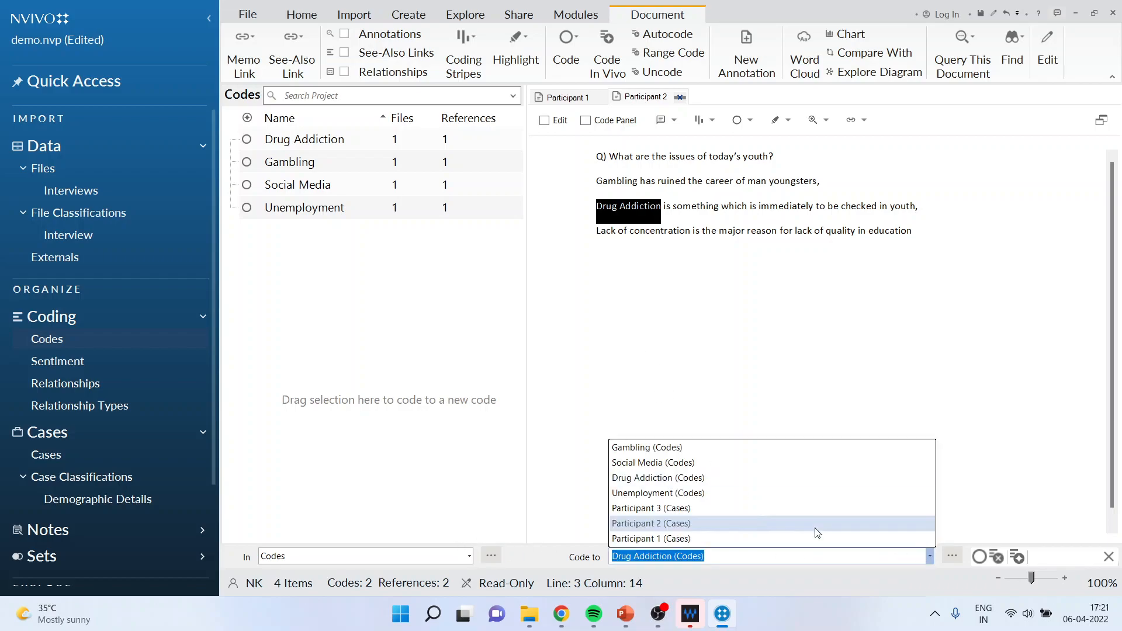
{"action": "left_click", "coordinate": [713, 479]}
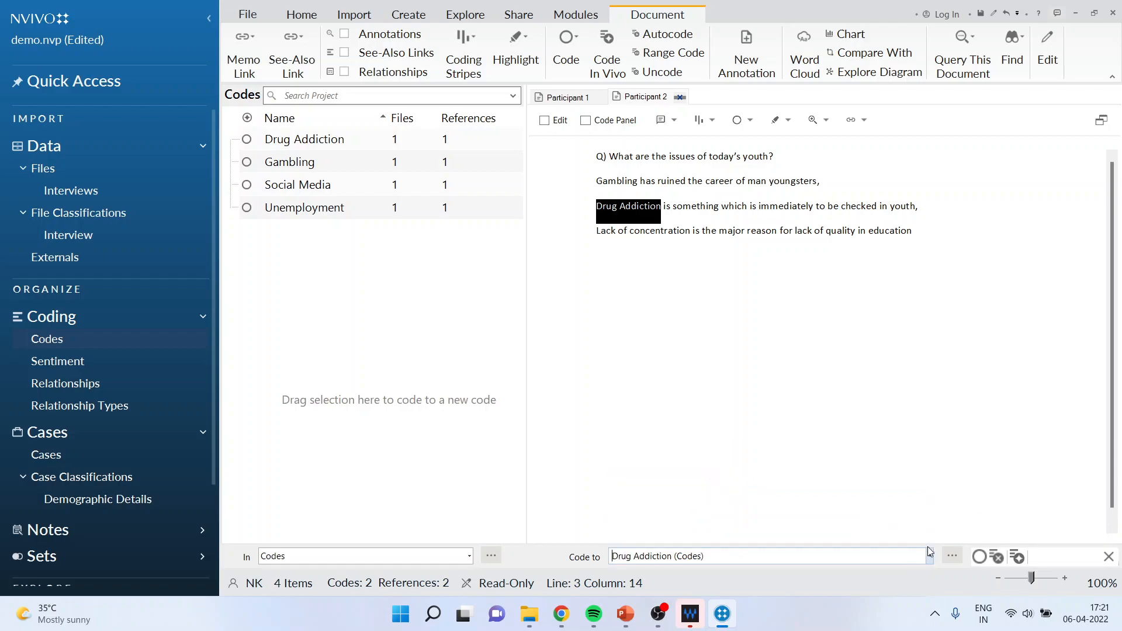
{"action": "left_click", "coordinate": [980, 559]}
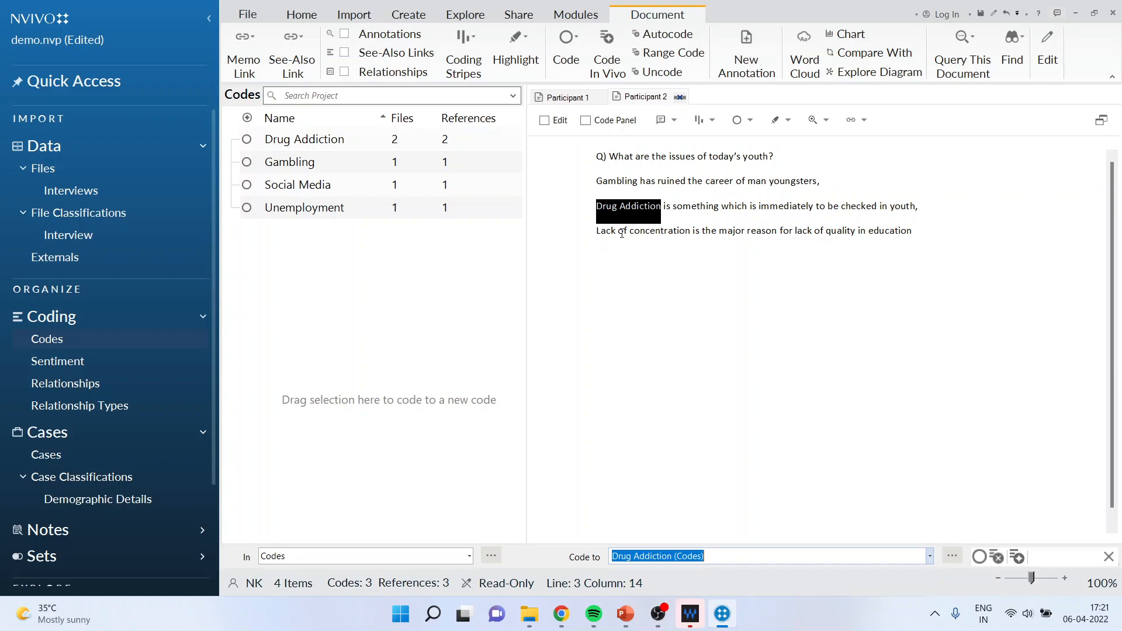
Code "Lack of concentration" in the Participant 2 interview to a new child code, Lack of Concentration, under Drug Addiction, and expand that parent code
{"action": "left_click_drag", "start_coordinate": [597, 230], "coordinate": [682, 233]}
{"action": "right_click", "coordinate": [681, 233]}
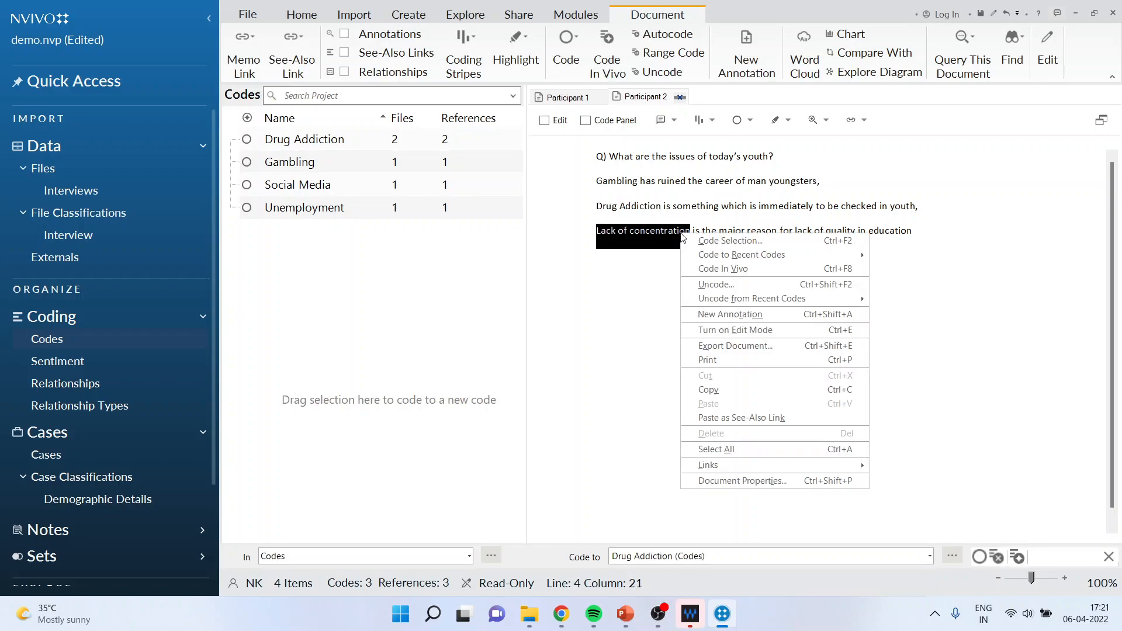
{"action": "left_click", "coordinate": [705, 241]}
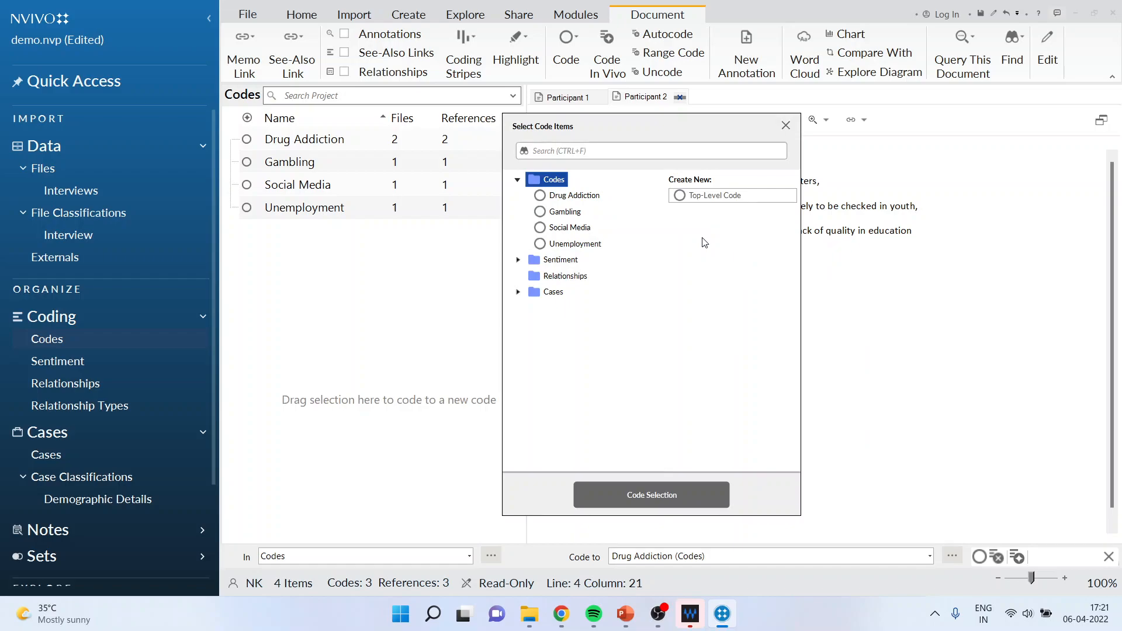
{"action": "left_click", "coordinate": [584, 196]}
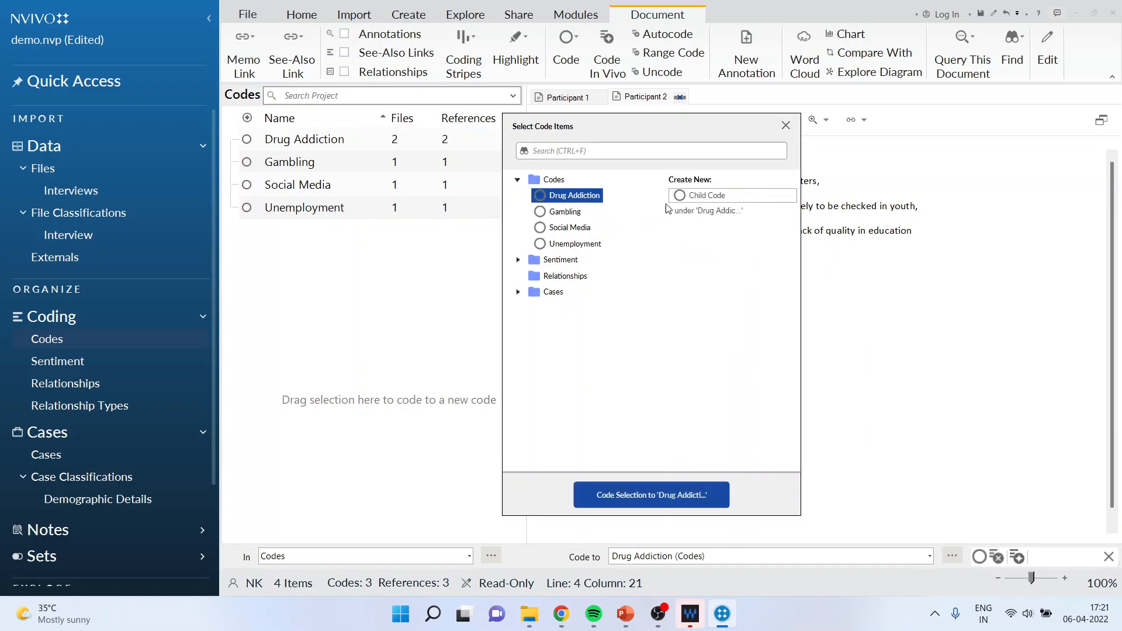
{"action": "left_click", "coordinate": [714, 199]}
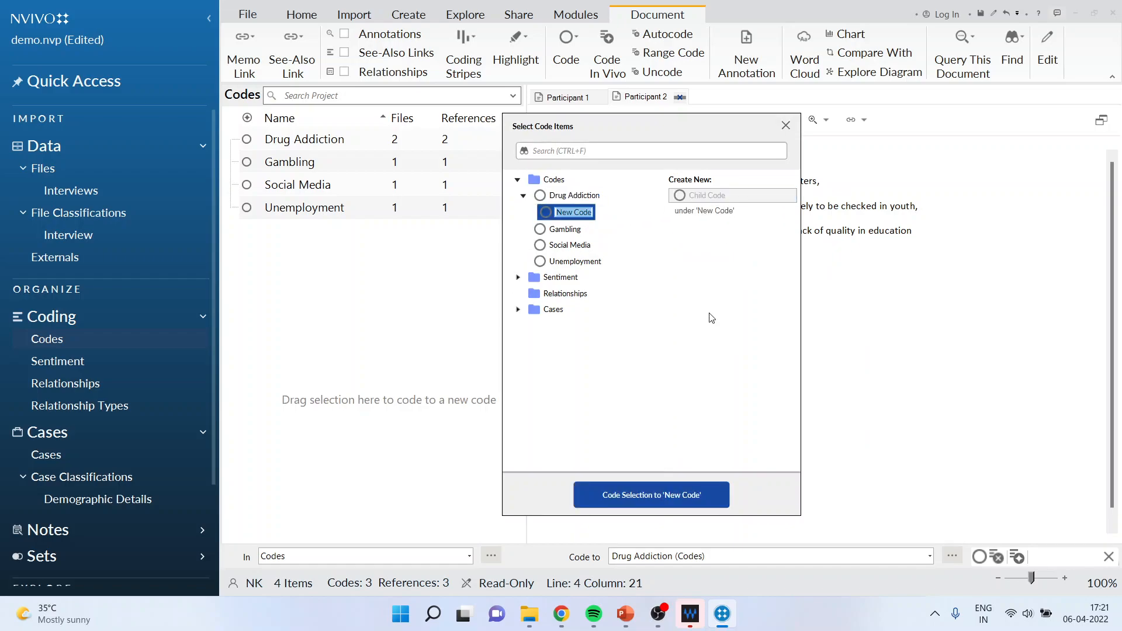
{"action": "type", "text": "Lack of Concent"}
{"action": "key", "text": "BackSpace"}
{"action": "type", "text": "tration"}
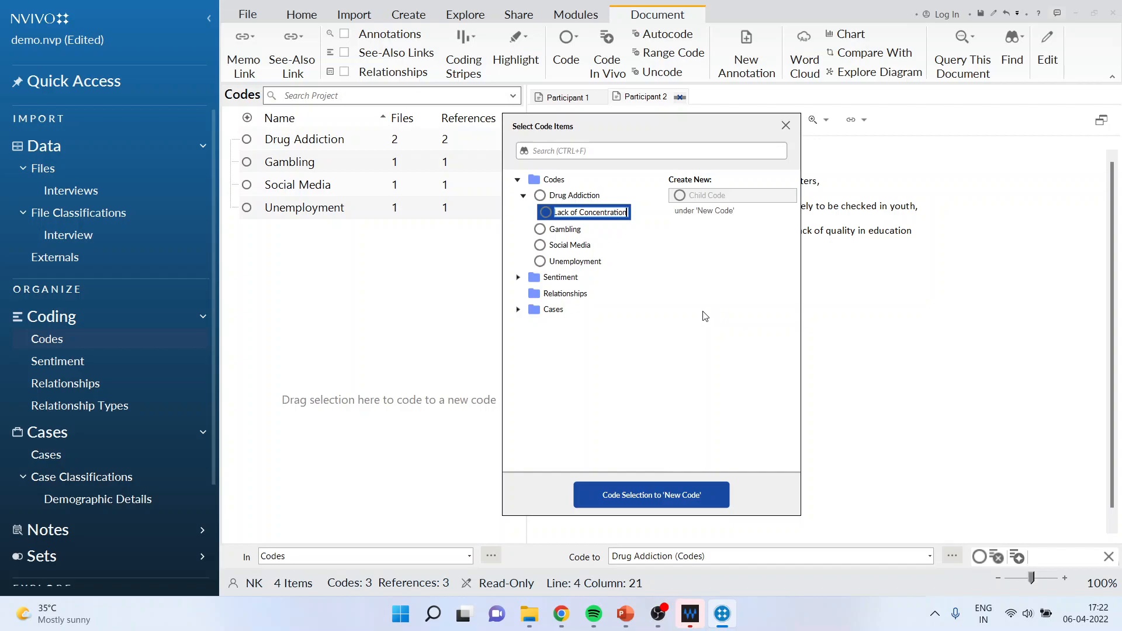
{"action": "left_click", "coordinate": [652, 496]}
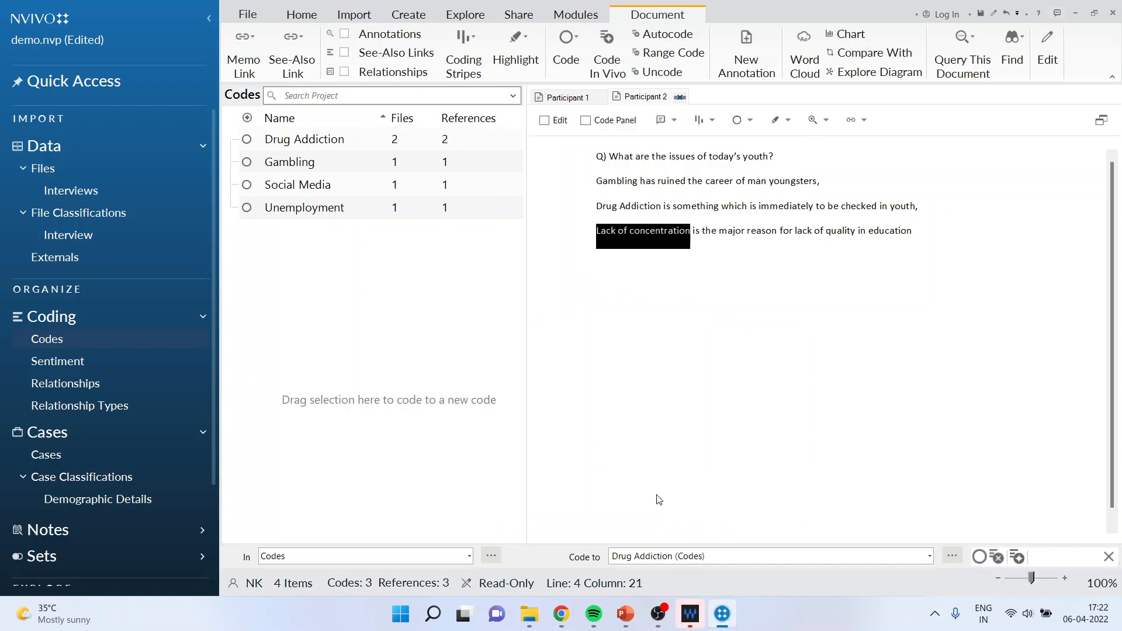
{"action": "left_click", "coordinate": [231, 139]}
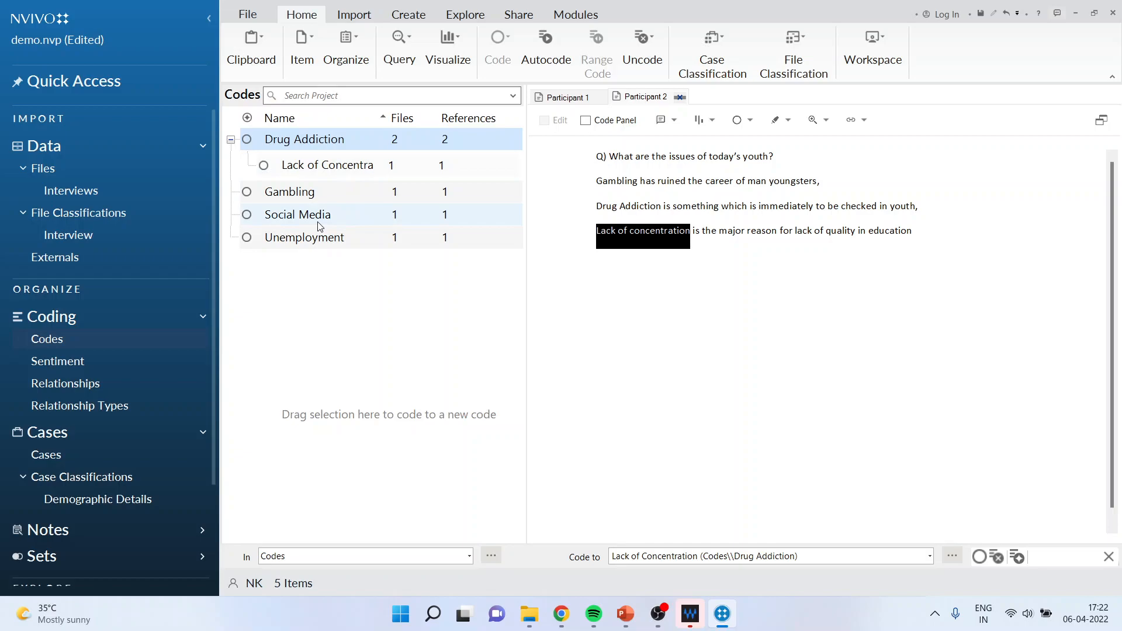
Code "Lack of concentration" in the Participant 2 interview to a new child code, Lack of Concentration, under Social Media, and expand that parent code
{"action": "left_click", "coordinate": [658, 301]}
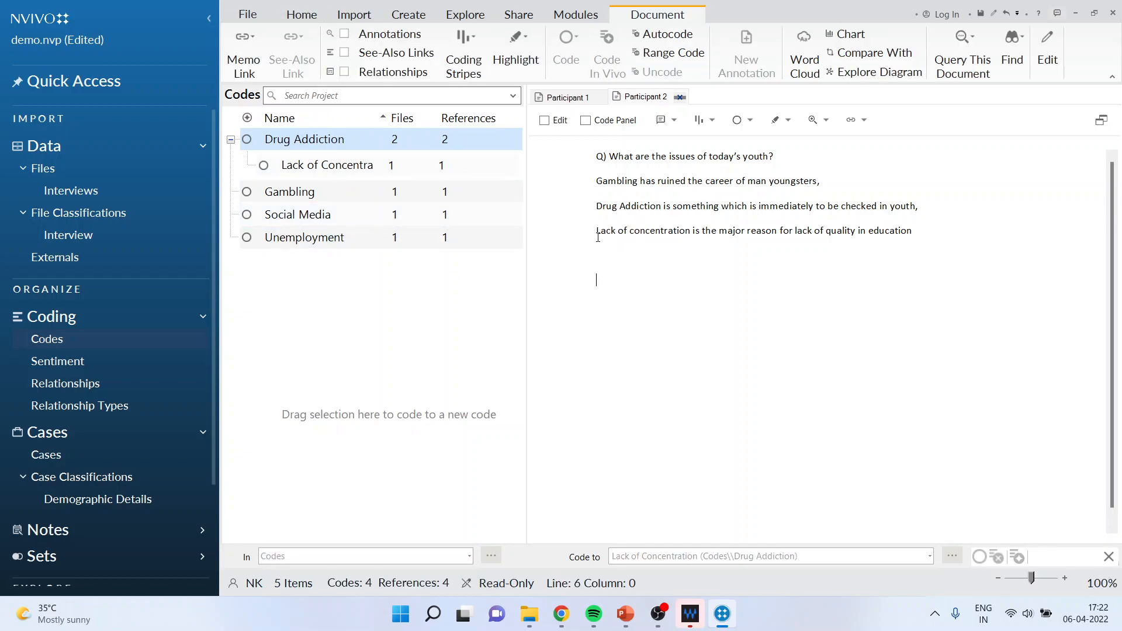
{"action": "left_click_drag", "start_coordinate": [598, 232], "coordinate": [676, 233]}
{"action": "right_click", "coordinate": [676, 234]}
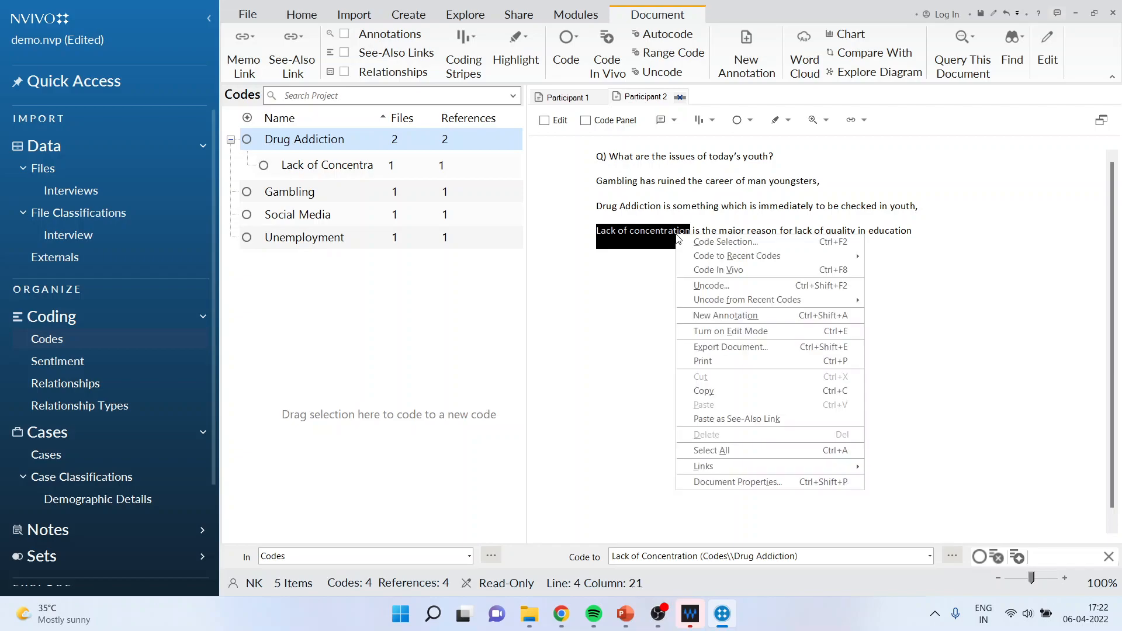
{"action": "left_click", "coordinate": [706, 256]}
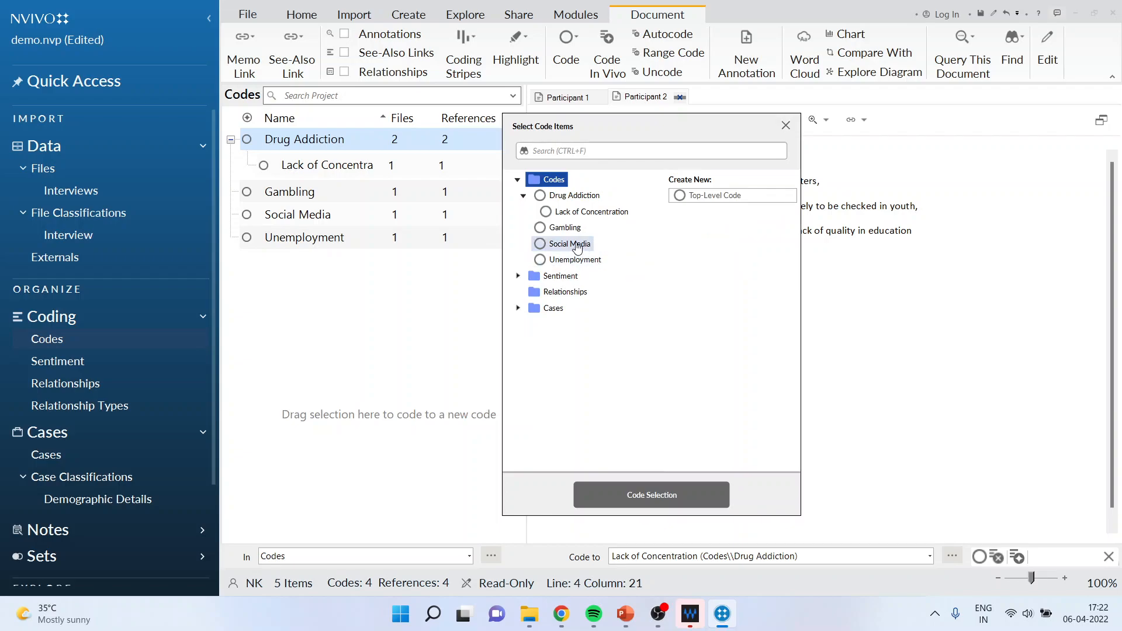
{"action": "left_click", "coordinate": [577, 247]}
{"action": "left_click", "coordinate": [704, 195]}
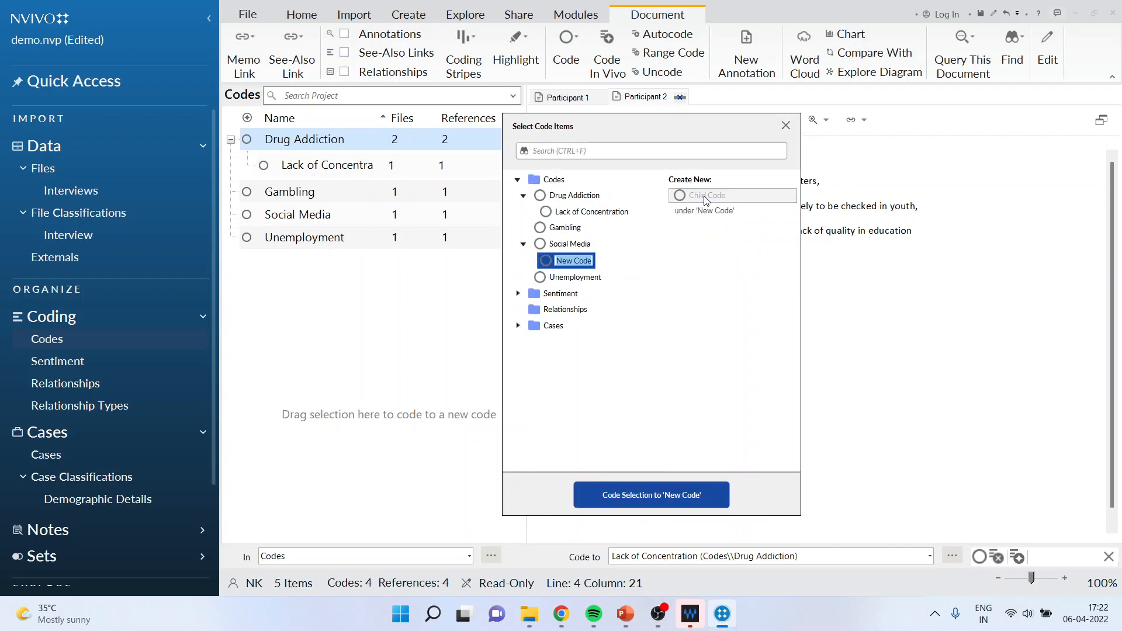
{"action": "type", "text": "Lacd"}
{"action": "key", "text": "BackSpace"}
{"action": "type", "text": "k of Concentration"}
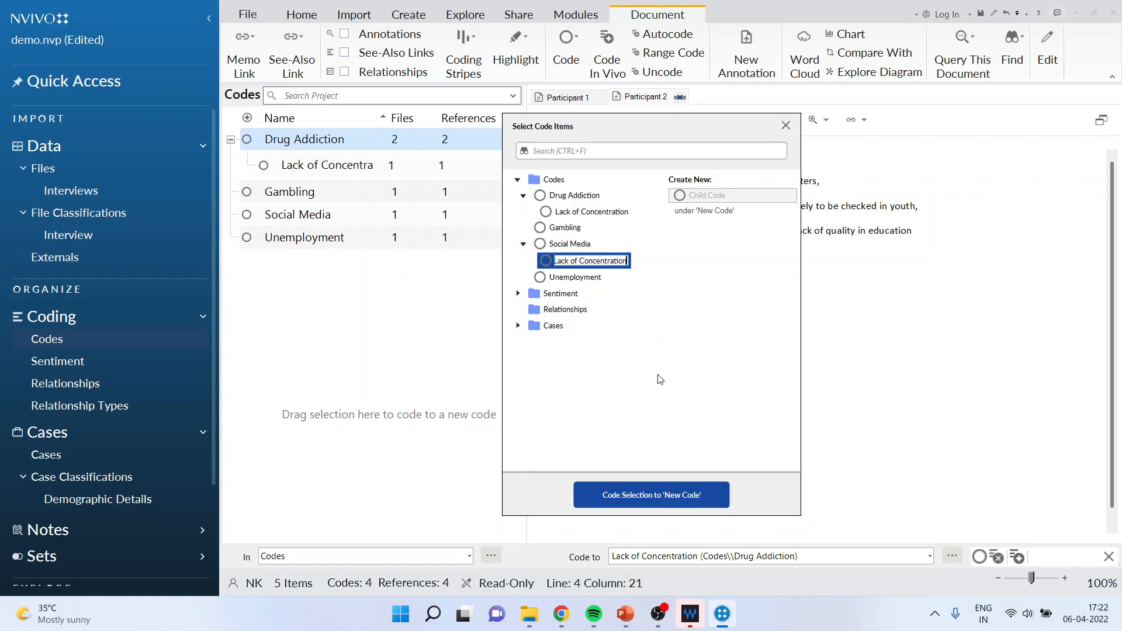
{"action": "left_click", "coordinate": [652, 496]}
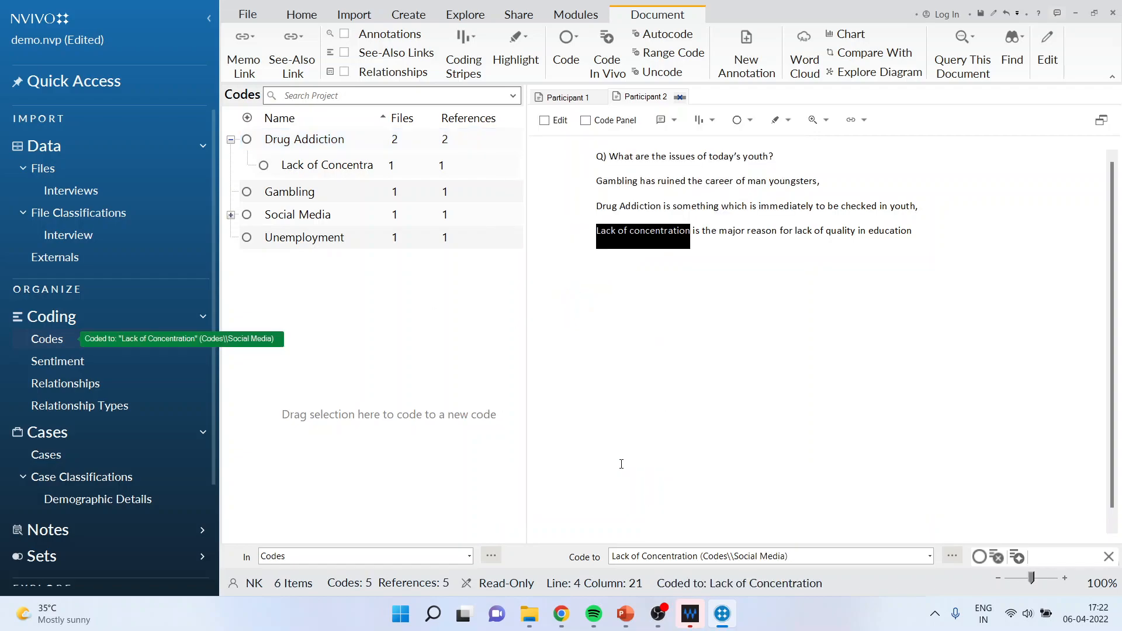
{"action": "left_click", "coordinate": [231, 215]}
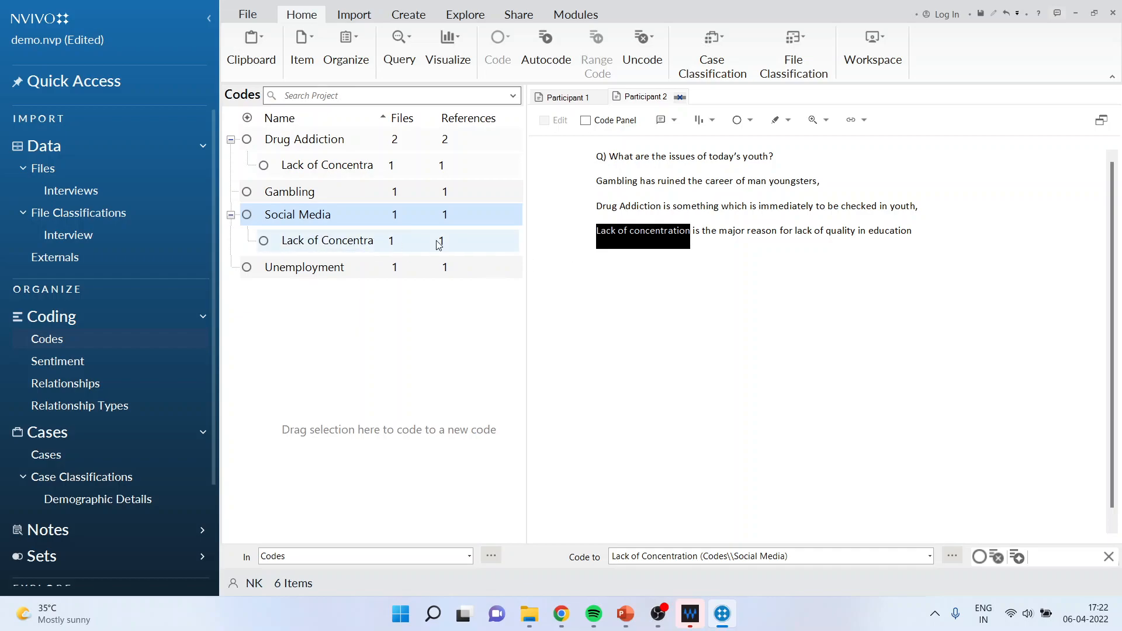
{"action": "right_click", "coordinate": [643, 239]}
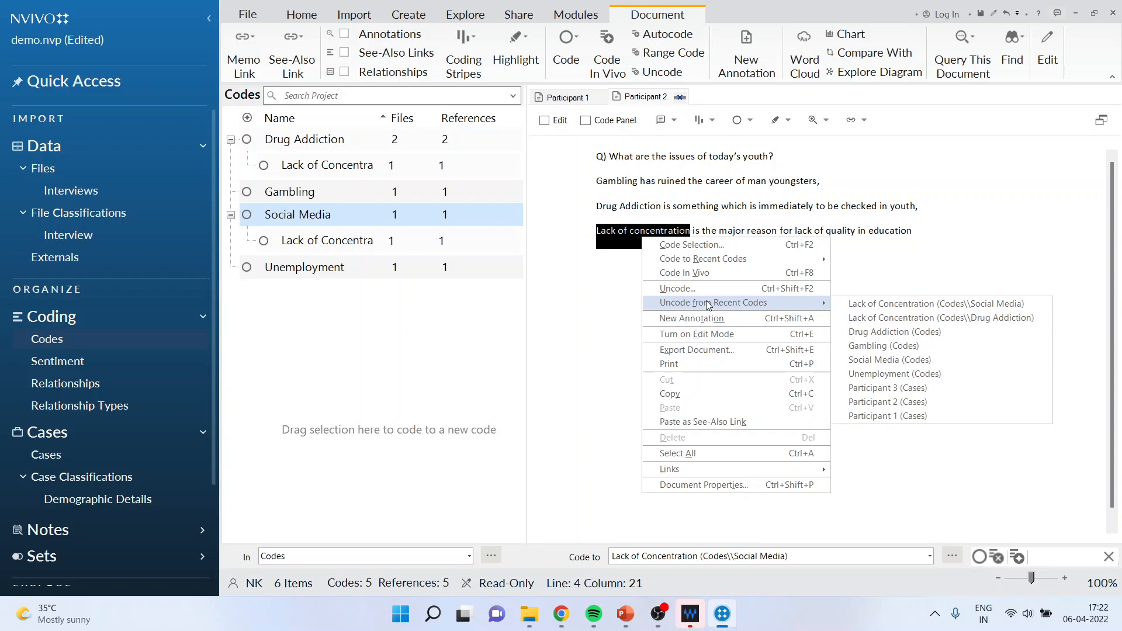
{"action": "left_click", "coordinate": [589, 304]}
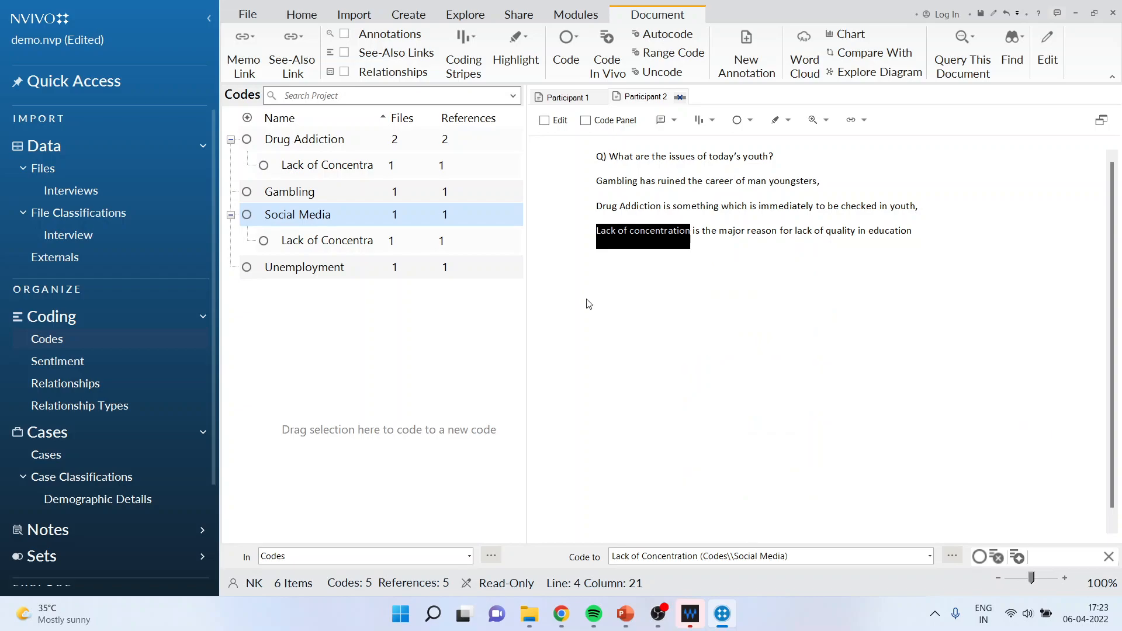
Open the Participant 3 interview beside the project's code list, and collapse the Social Media and Drug Addiction codes
{"action": "left_click", "coordinate": [71, 193]}
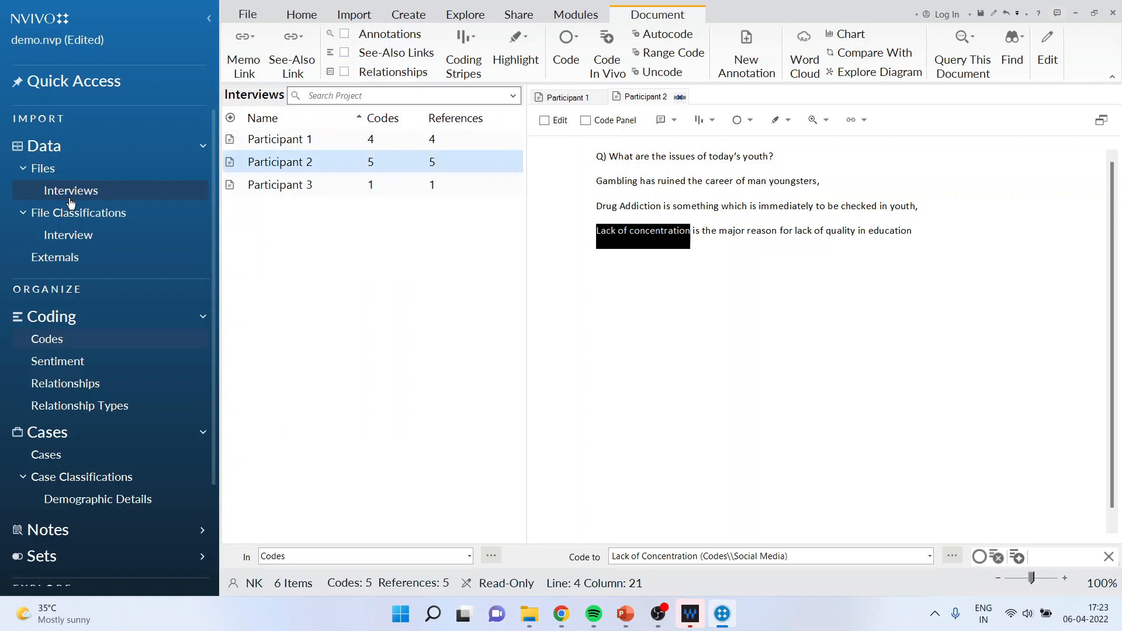
{"action": "left_click", "coordinate": [295, 187]}
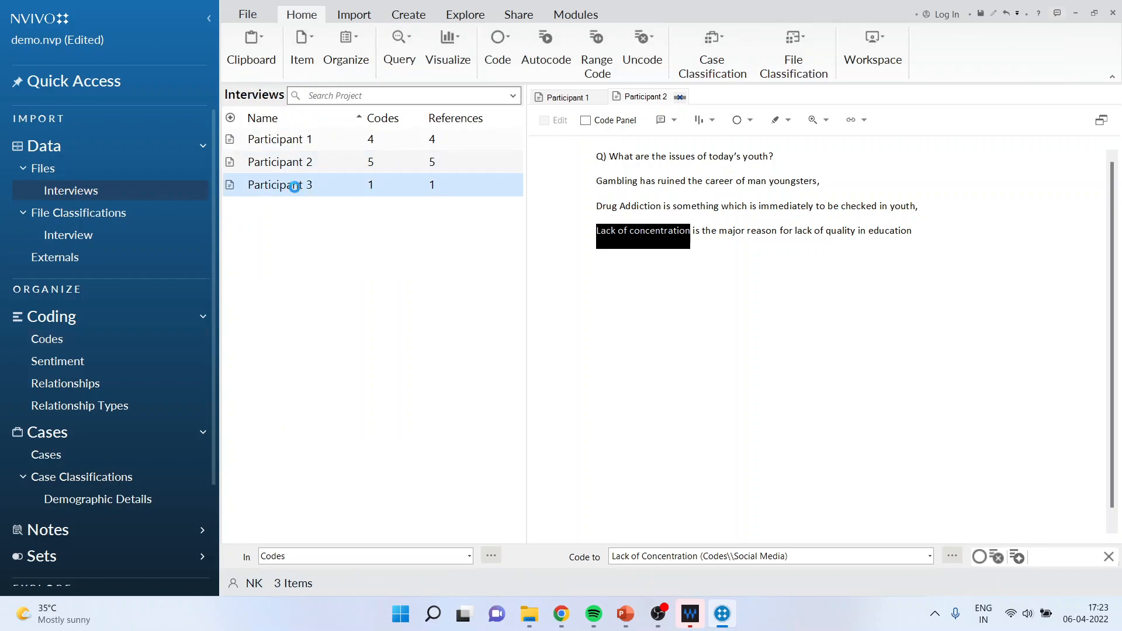
{"action": "double_click", "coordinate": [295, 186]}
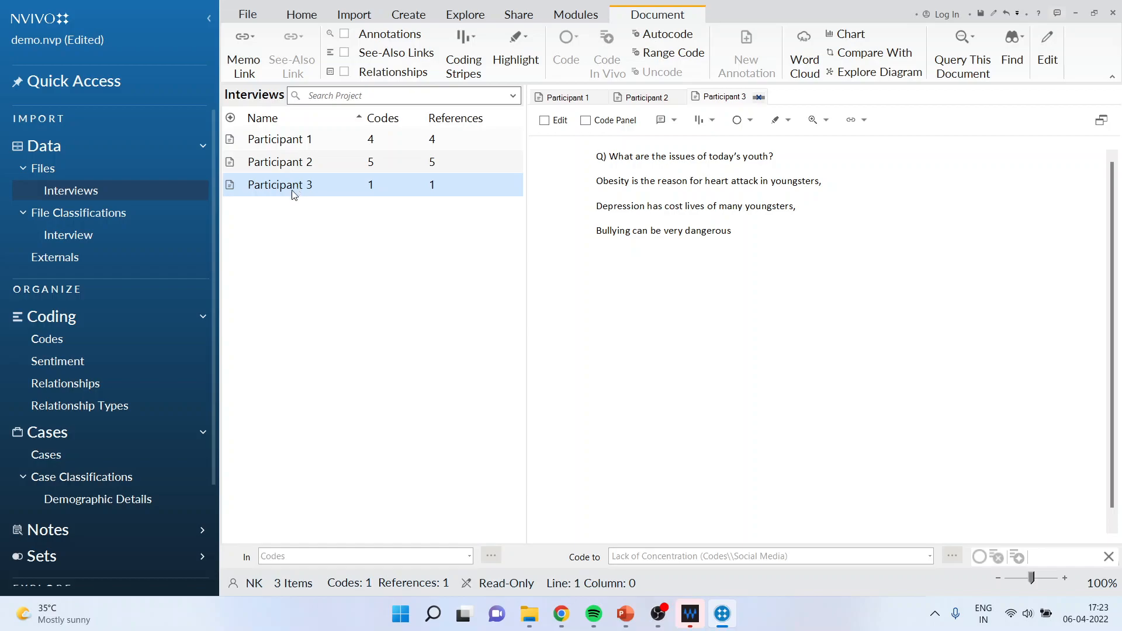
{"action": "left_click", "coordinate": [66, 341]}
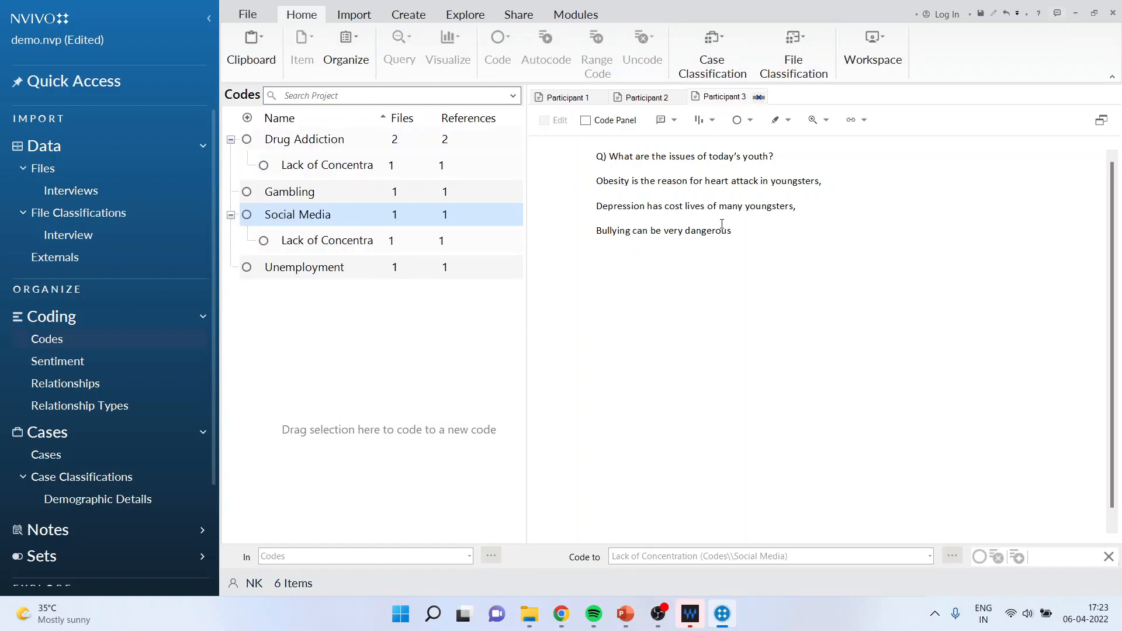
{"action": "left_click", "coordinate": [231, 215]}
{"action": "left_click", "coordinate": [231, 139]}
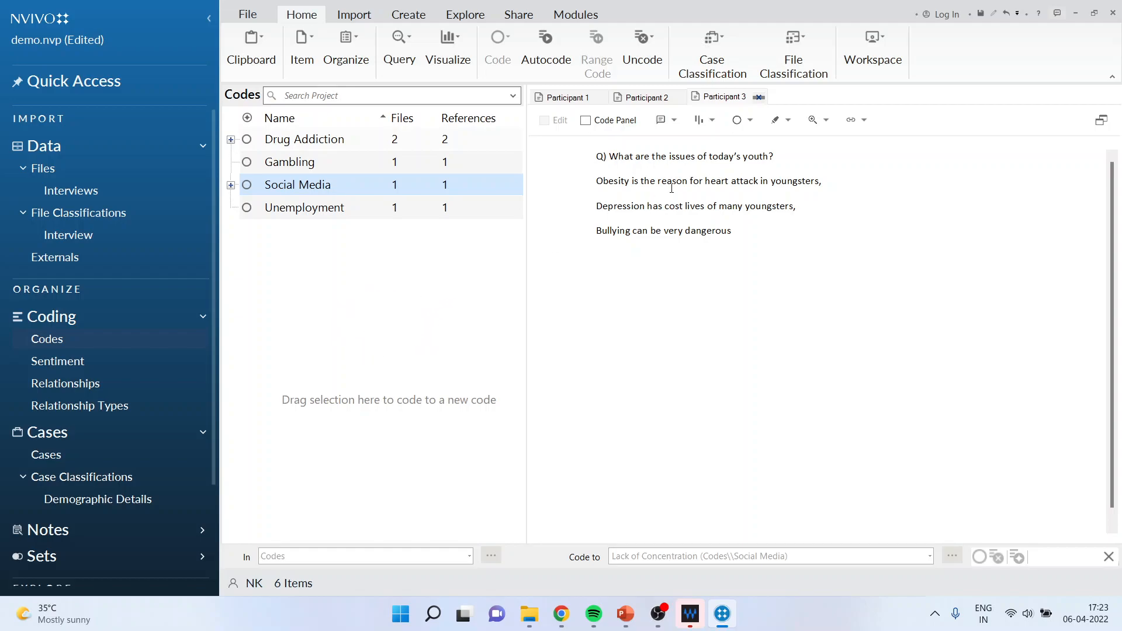
Code the word "Obesity" in the Participant 3 interview to a new top-level code named Obesity
{"action": "left_click_drag", "start_coordinate": [596, 182], "coordinate": [629, 181]}
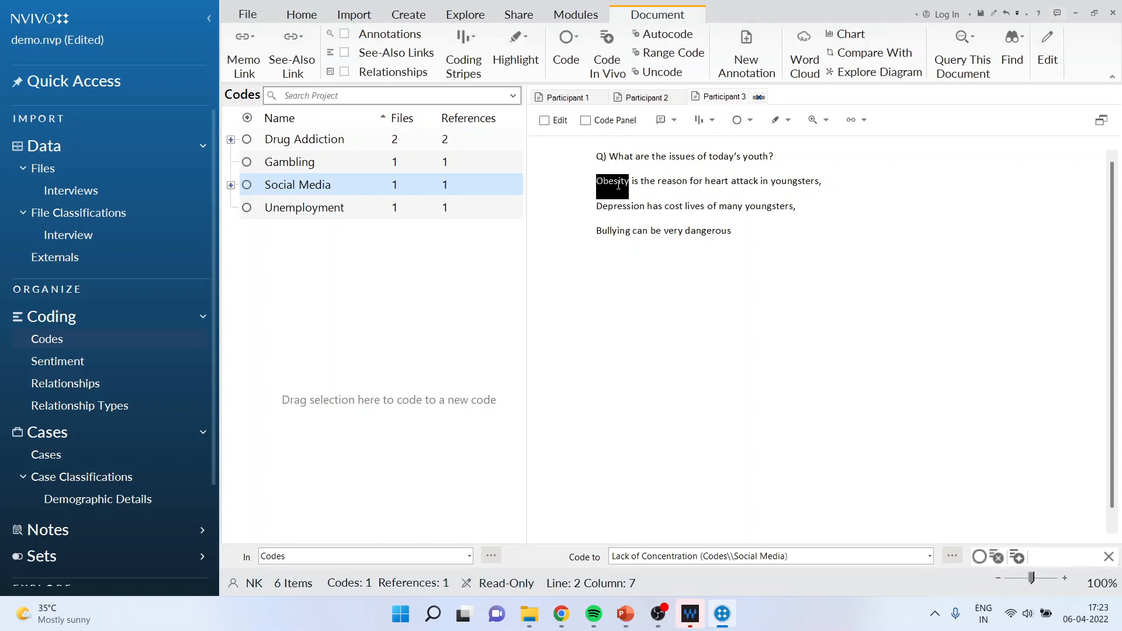
{"action": "left_click_drag", "start_coordinate": [618, 185], "coordinate": [419, 297]}
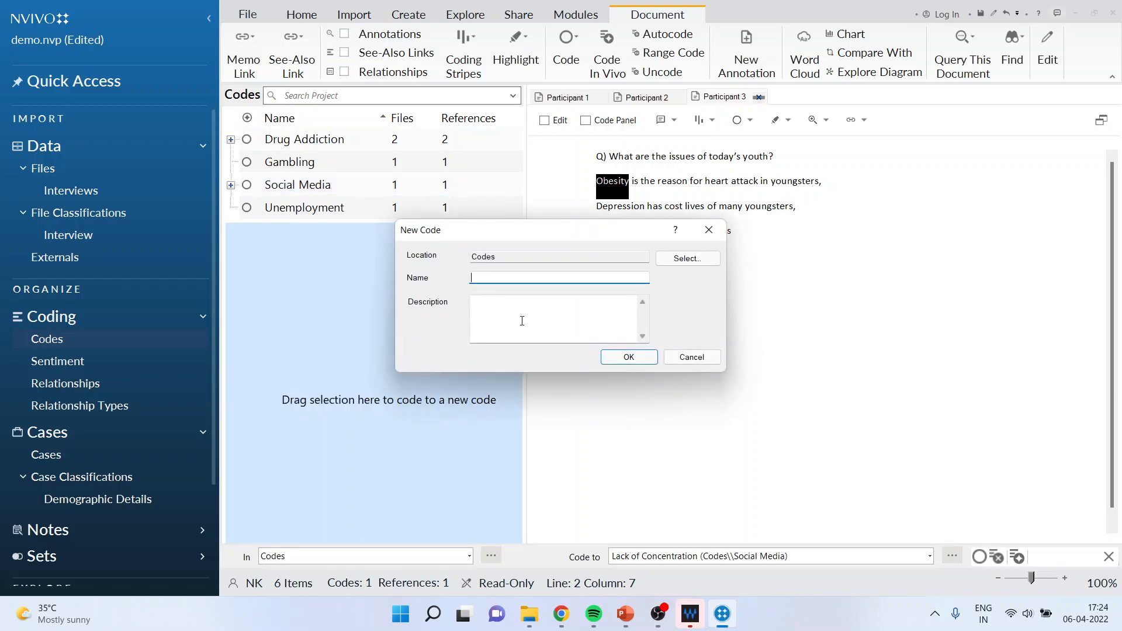
{"action": "type", "text": "Obesity"}
{"action": "left_click", "coordinate": [628, 357]}
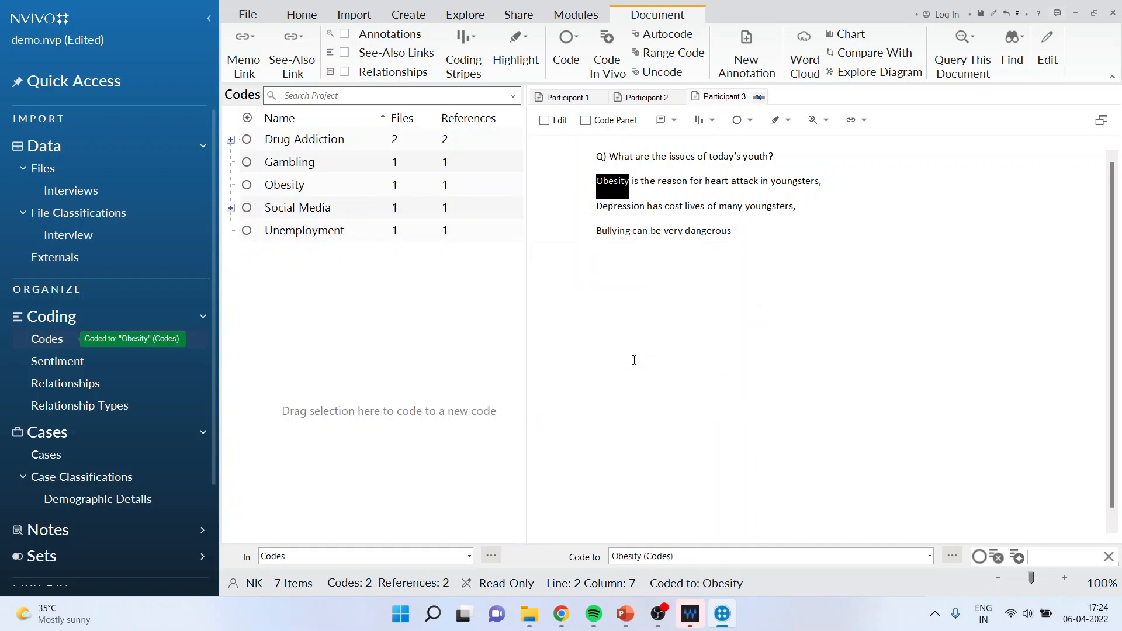
Code the word "Depression" in the Participant 3 interview to the recently used Social Media code
{"action": "left_click", "coordinate": [609, 218]}
{"action": "left_click_drag", "start_coordinate": [596, 205], "coordinate": [646, 207]}
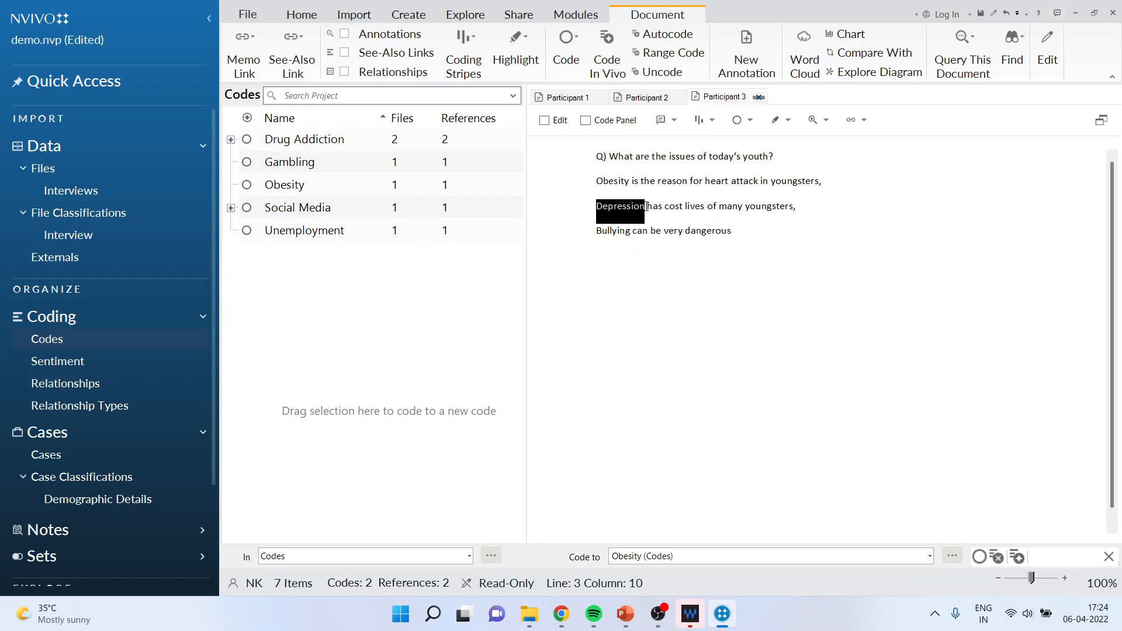
{"action": "right_click", "coordinate": [639, 208]}
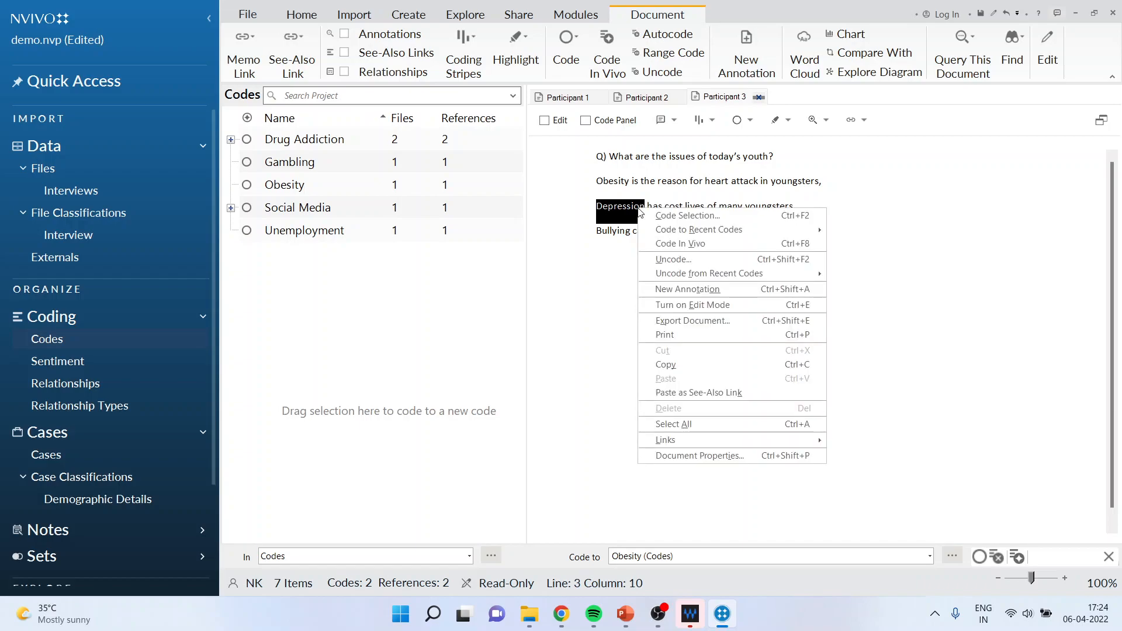
{"action": "mouse_move", "coordinate": [694, 230]}
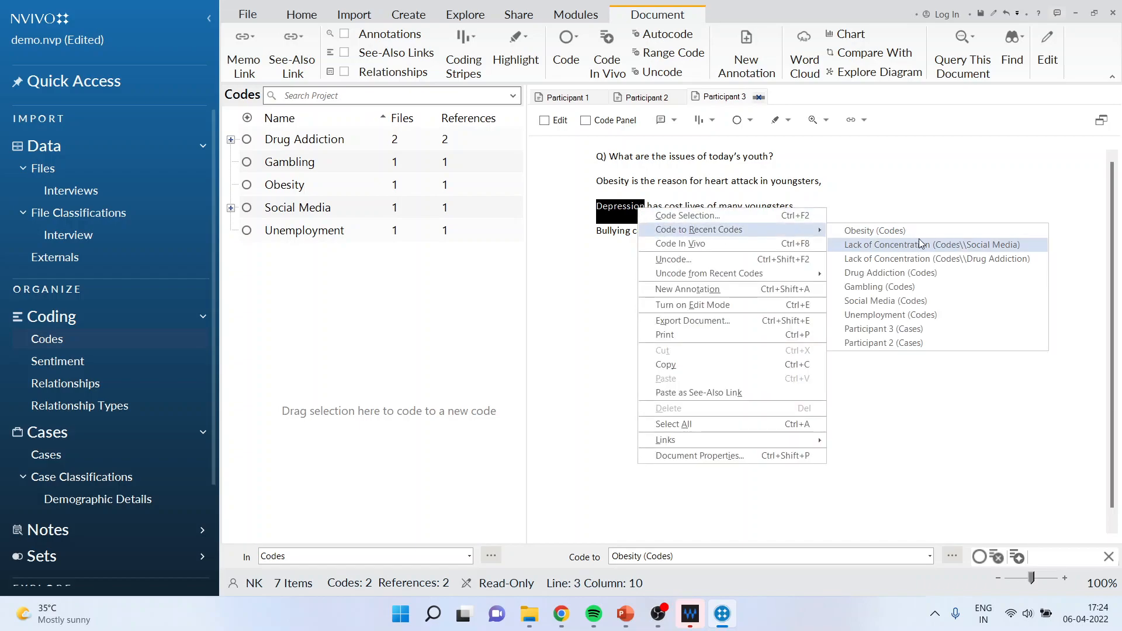
{"action": "left_click", "coordinate": [935, 300]}
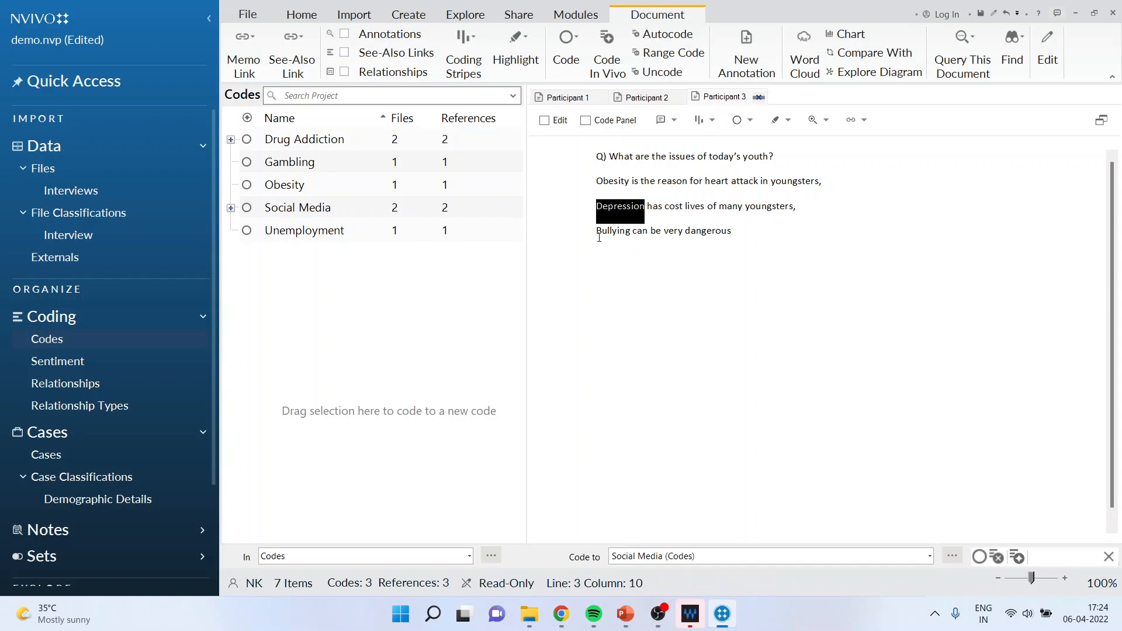
{"action": "left_click_drag", "start_coordinate": [597, 231], "coordinate": [391, 303]}
{"action": "type", "text": "B"}
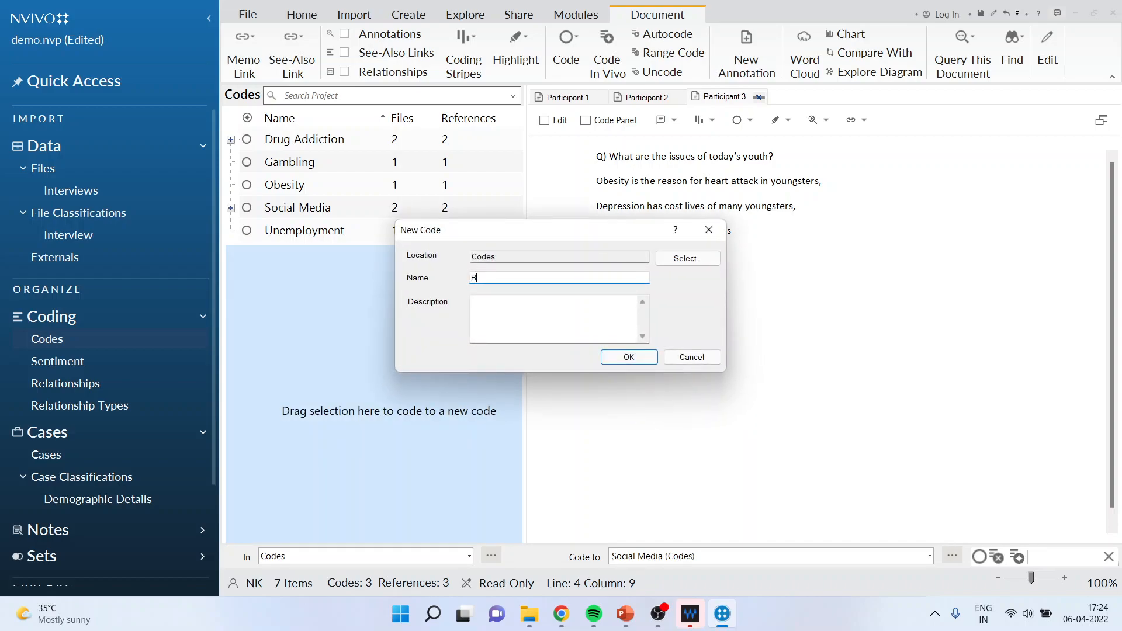
{"action": "type", "text": "ullying"}
{"action": "left_click", "coordinate": [702, 358]}
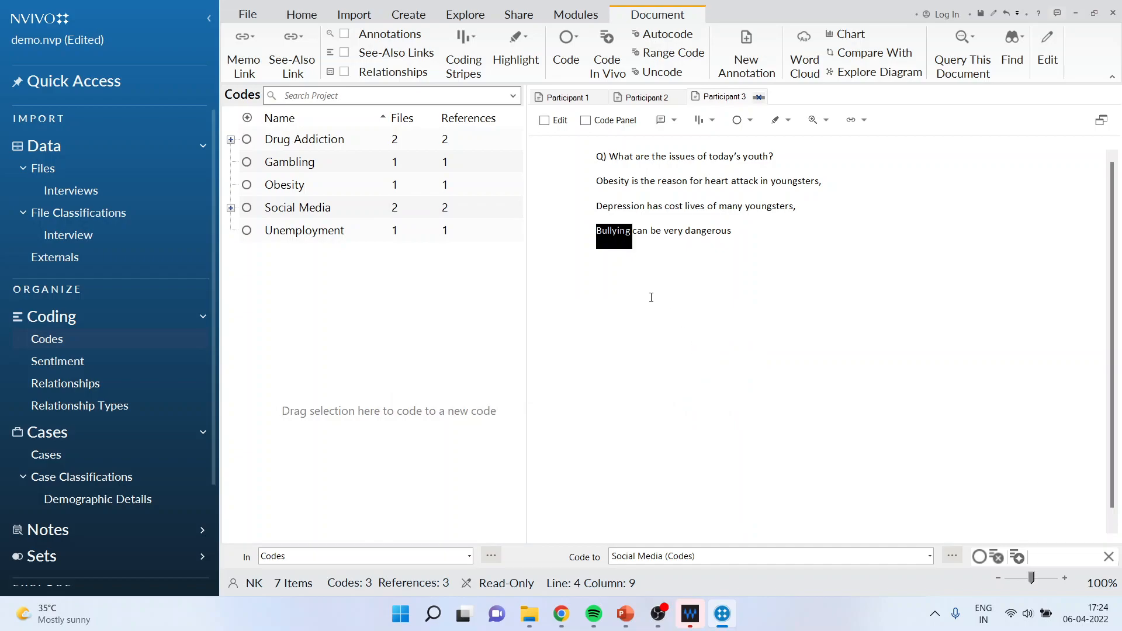
Code the selected word "Bullying" in the Participant 3 interview in vivo
{"action": "right_click", "coordinate": [609, 239]}
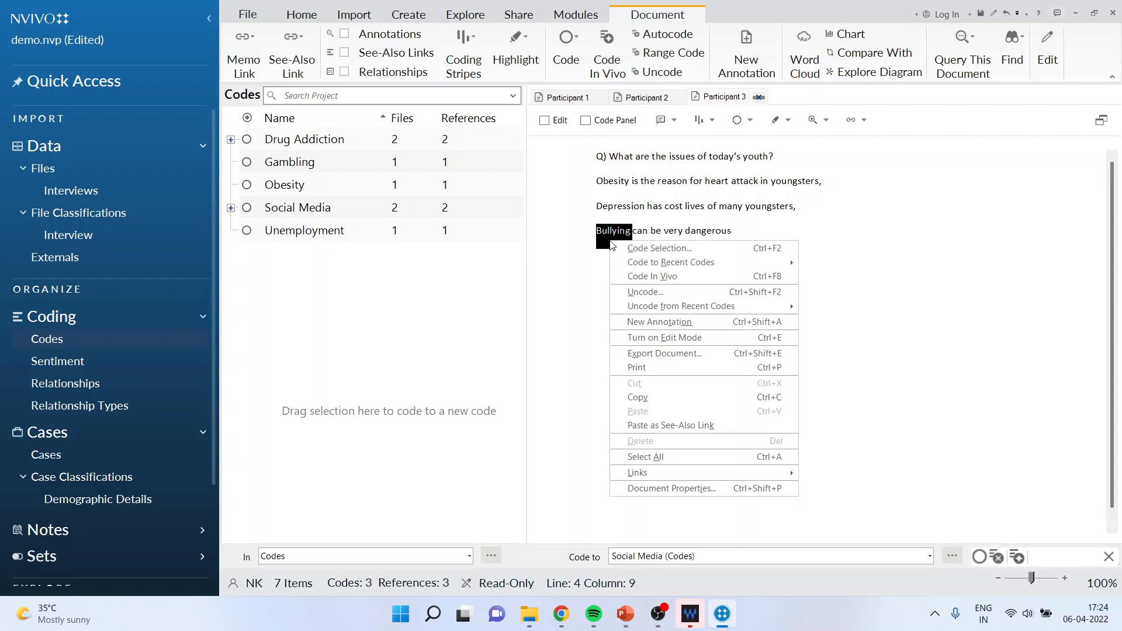
{"action": "left_click", "coordinate": [648, 277]}
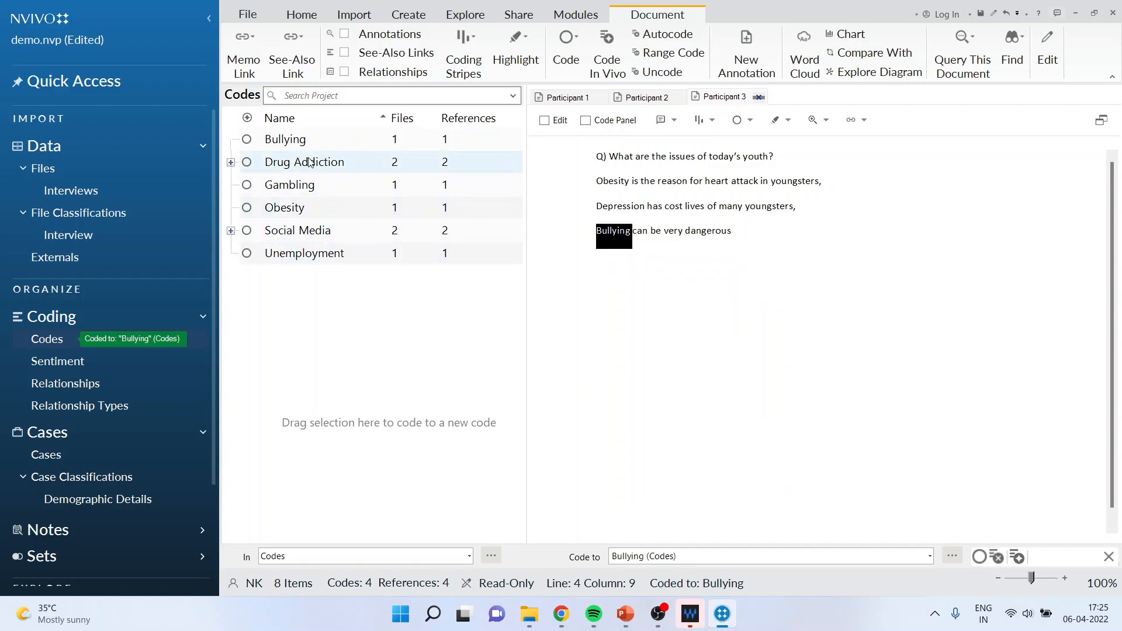